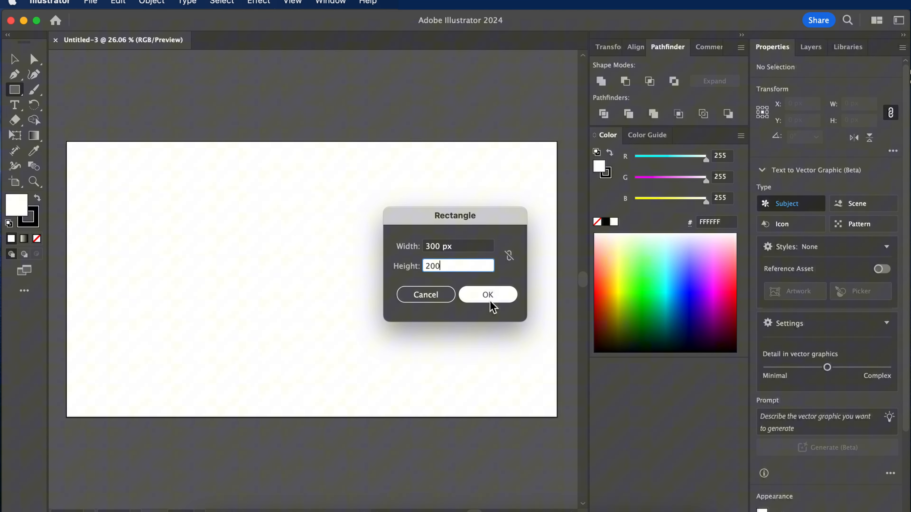
Create a rectangle 300 px wide and 200 px high on the artboard
click(488, 294)
key(super+equal)
key(super+equal)
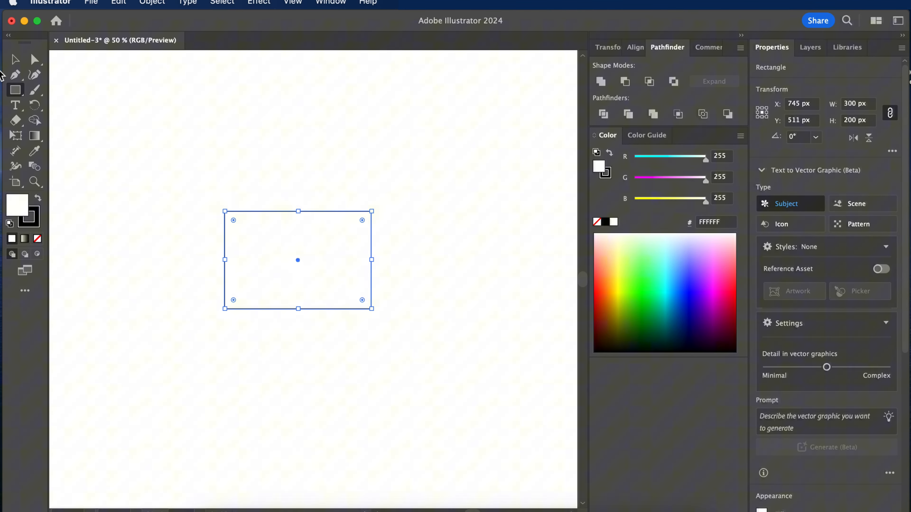
Draw two straight Pen tool lines from the rectangle's upper corners diagonally inward so they cross near the lower middle
key(p)
click(224, 212)
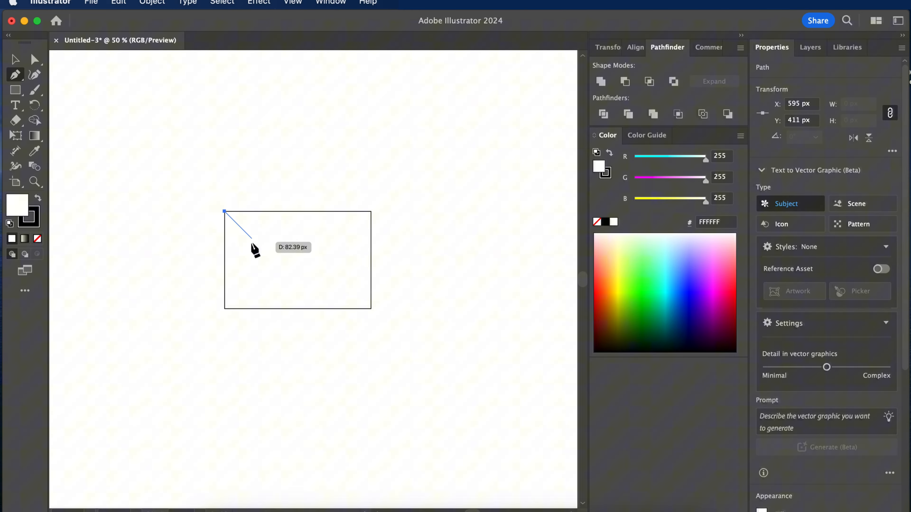
click(305, 292)
click(372, 211)
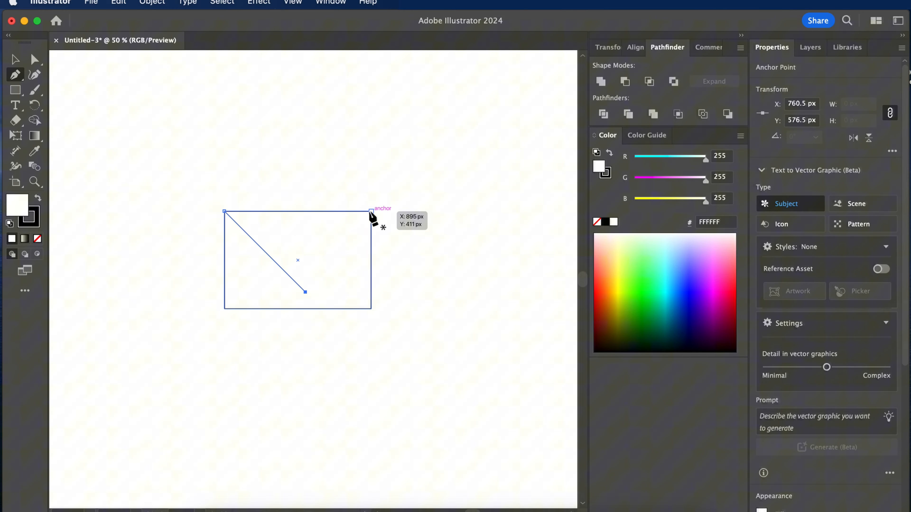
click(288, 295)
Draw two straight diagonal lines from the rectangle's lower corners inward, each ending just past the upper diagonals
click(224, 309)
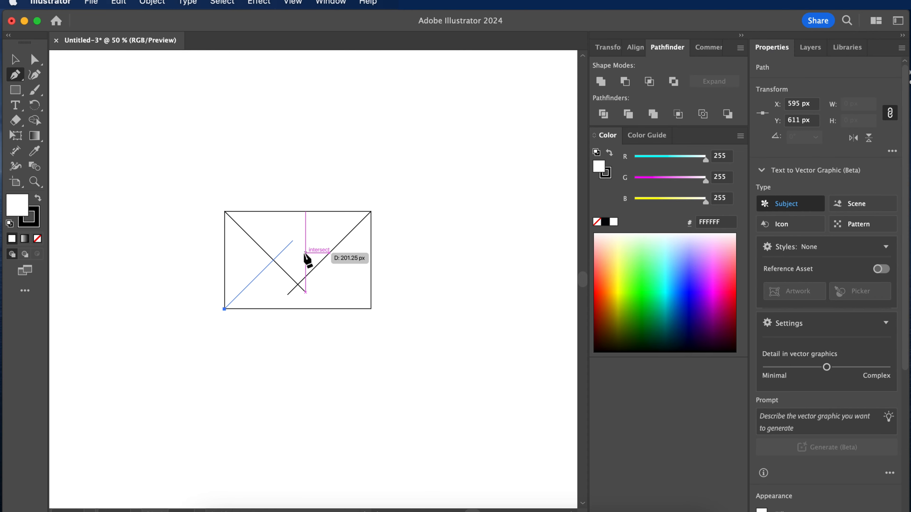
click(283, 249)
click(371, 309)
click(307, 246)
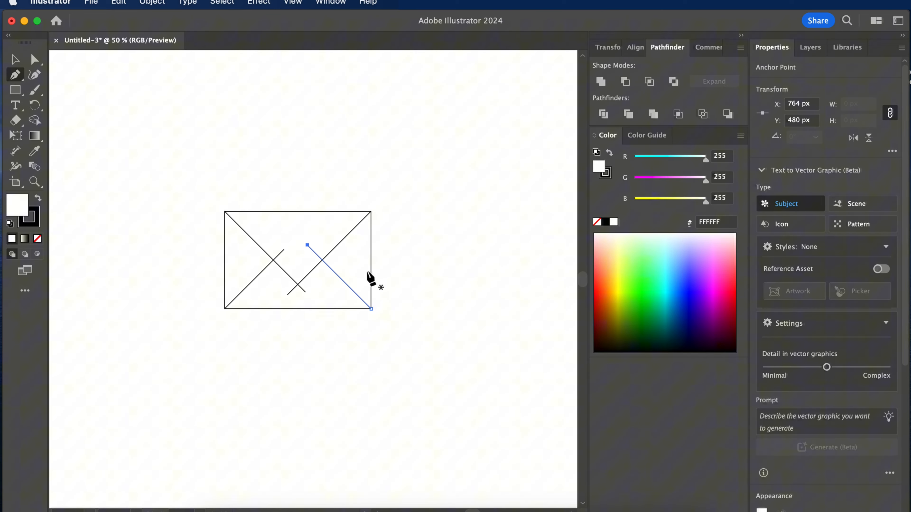
Thicken the stroke of the four diagonal lines to more than 7 pt, leaving the rectangle's stroke as it is
scroll(368, 278, up, 3)
scroll(368, 277, left, 3)
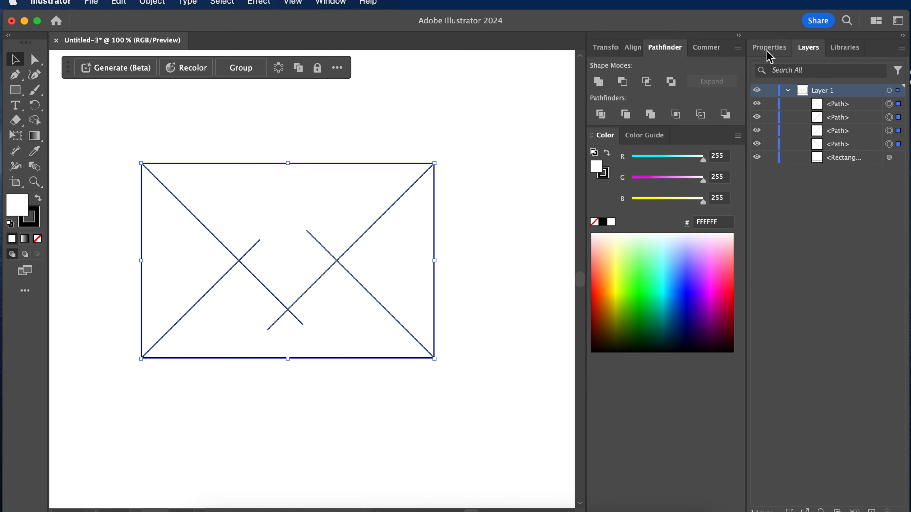
click(767, 51)
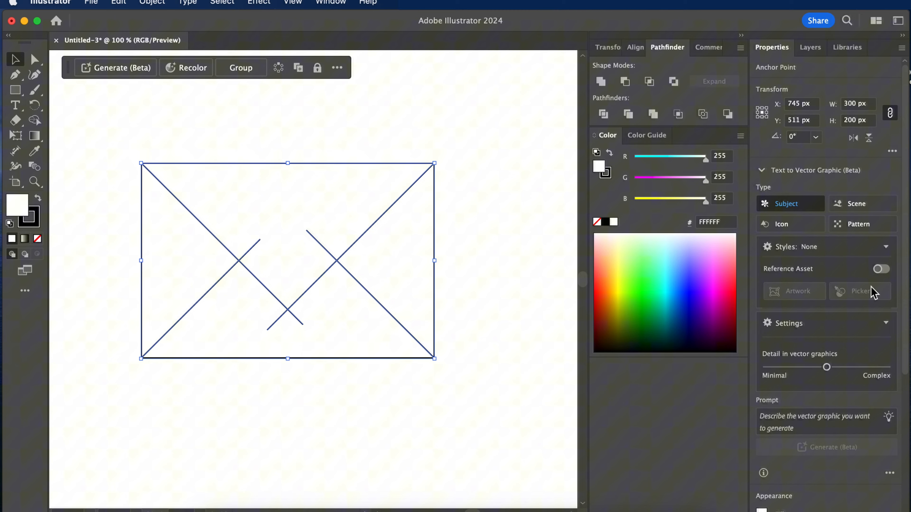
scroll(843, 276, down, 5)
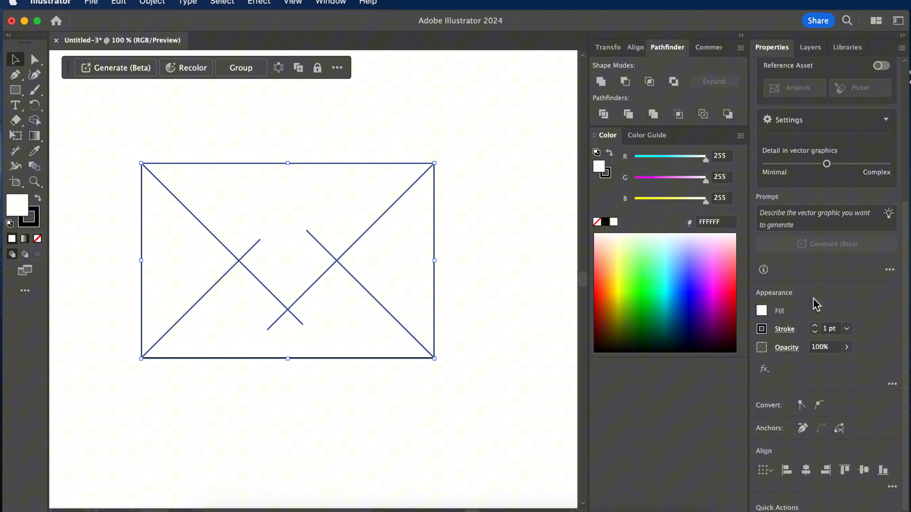
click(814, 325)
click(814, 325)
click(814, 324)
click(815, 325)
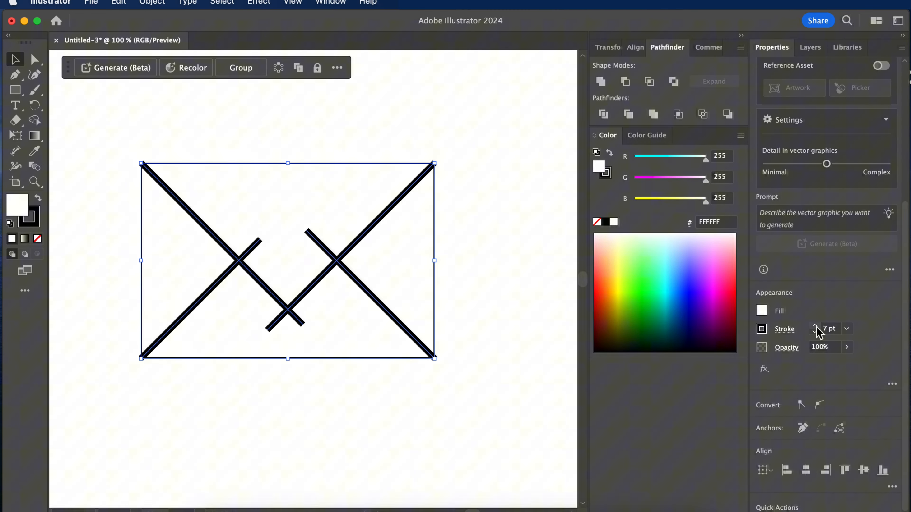
click(815, 325)
click(815, 325)
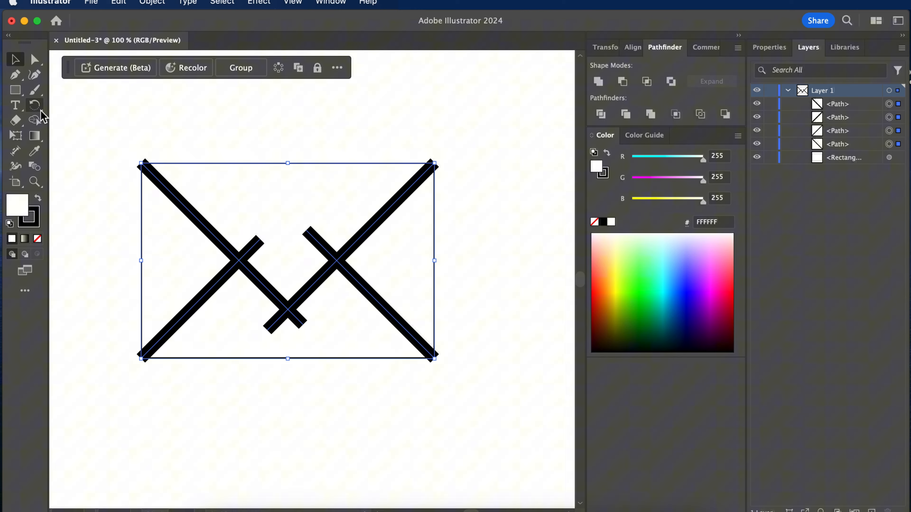
Trim the four overhanging line ends beyond the crossings with the Shape Builder tool, forming the envelope's fold lines
click(37, 122)
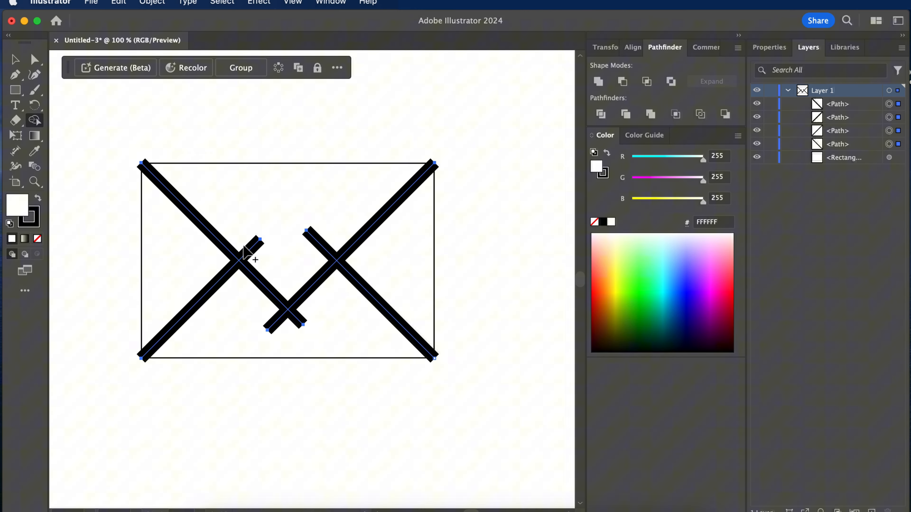
alt+click(253, 255)
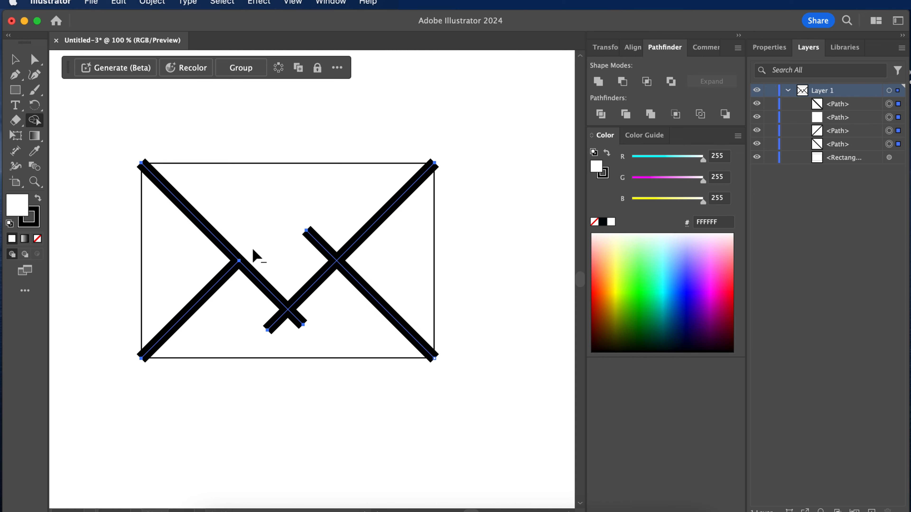
alt+click(274, 325)
alt+click(297, 320)
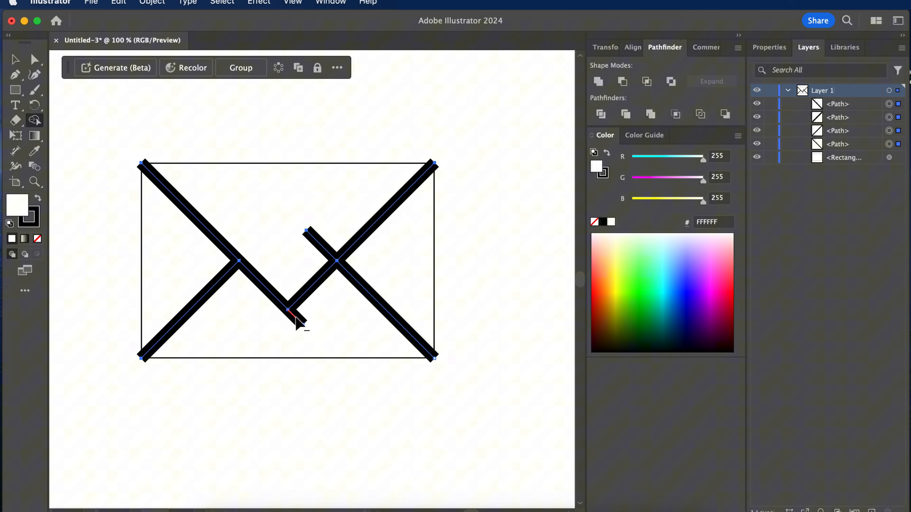
alt+click(316, 245)
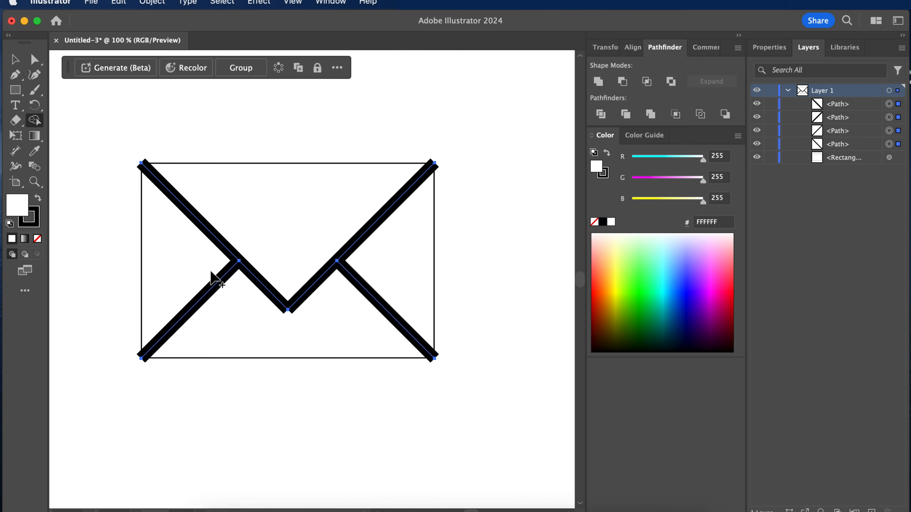
Join the two upper diagonal lines into a single V-shaped flap path
click(15, 60)
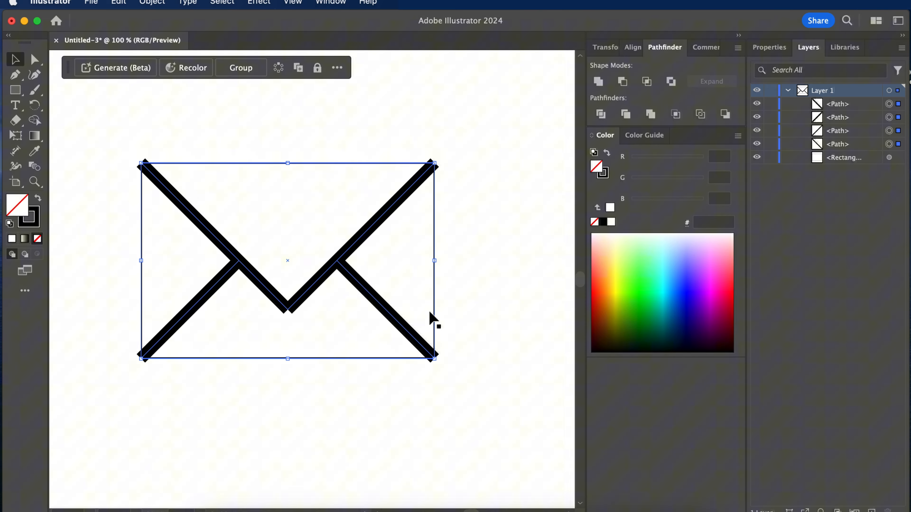
click(196, 216)
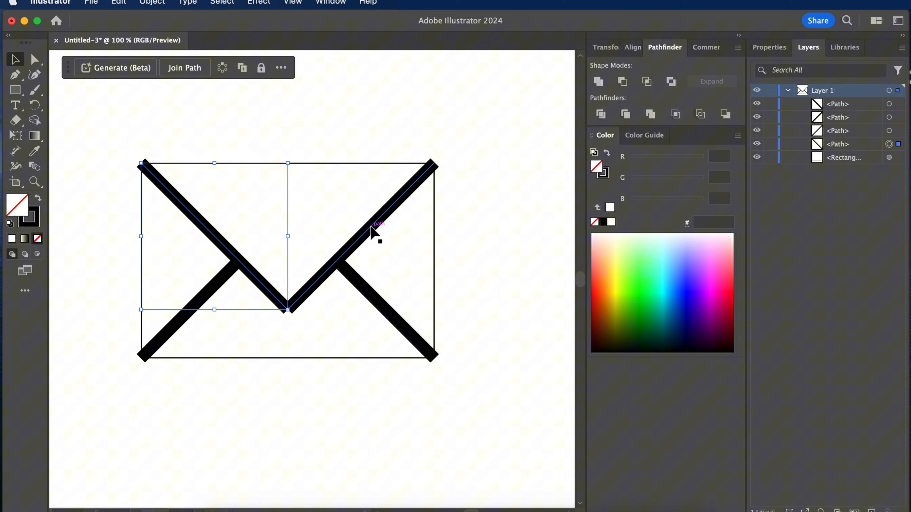
shift+click(374, 233)
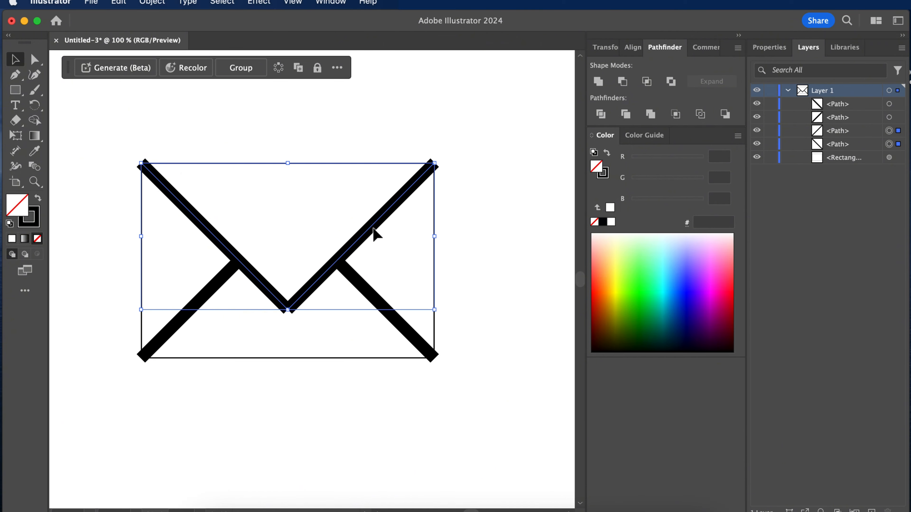
right_click(303, 296)
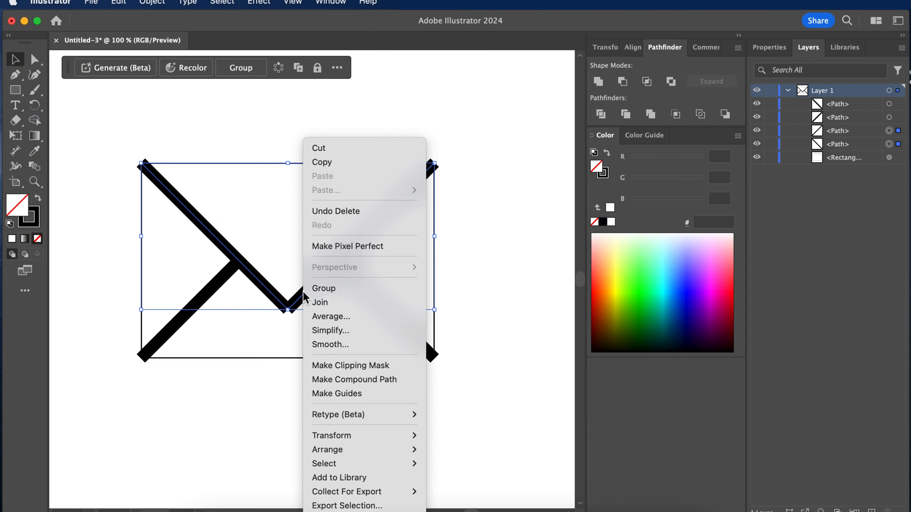
click(326, 304)
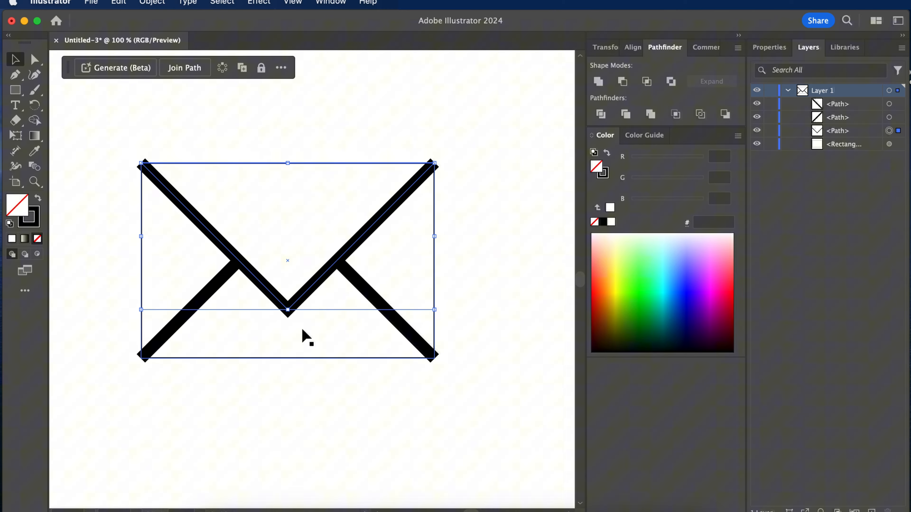
Round the lower tip of the V-shaped flap path with its live corner
click(293, 323)
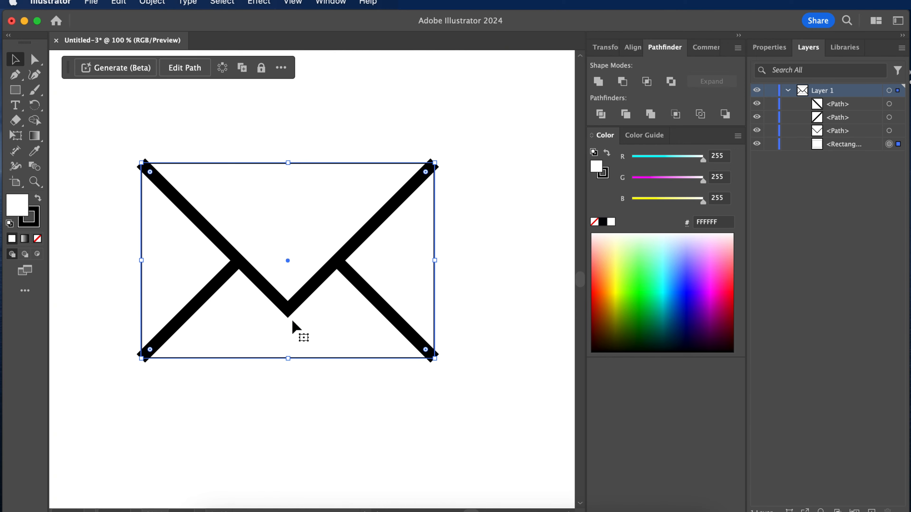
click(34, 61)
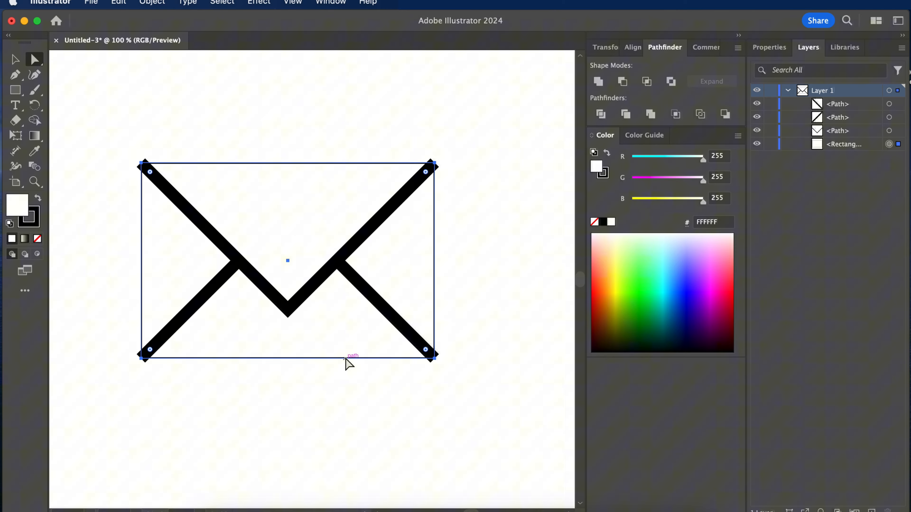
click(289, 303)
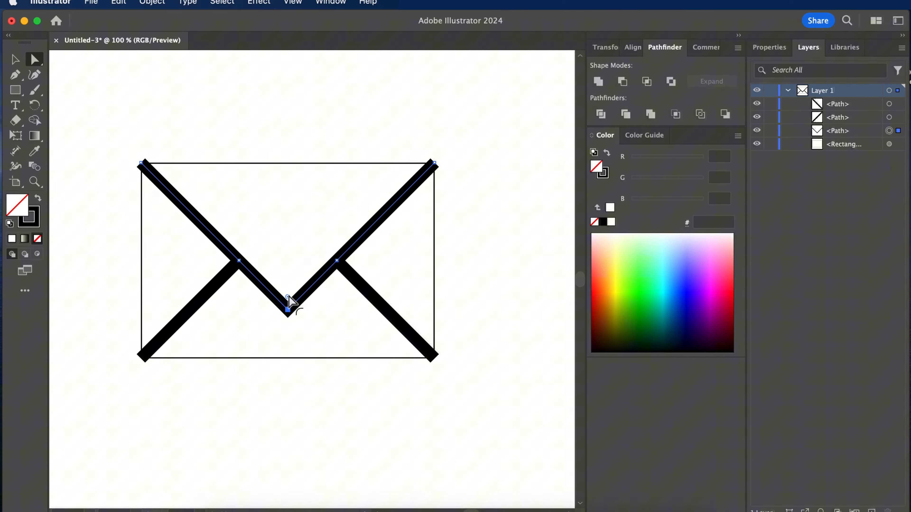
drag(288, 295, 288, 286)
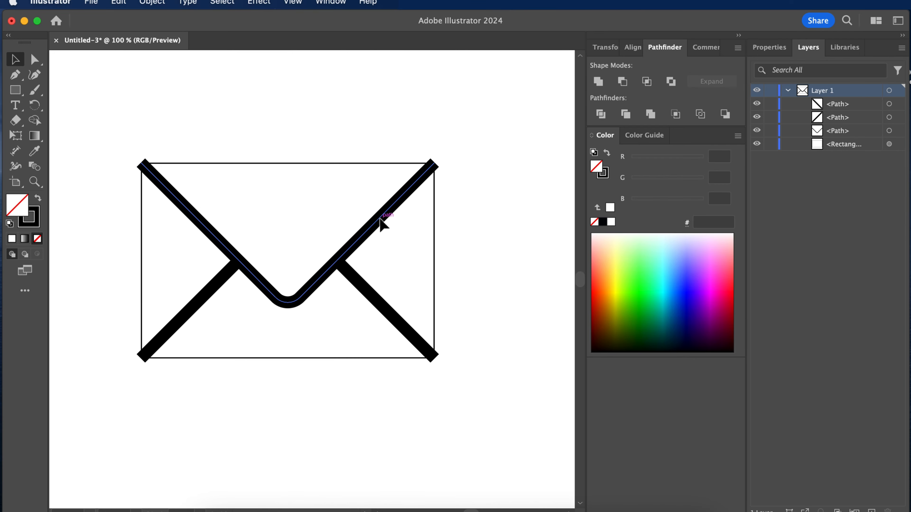
Convert the flap path and the two lower diagonal lines into filled shapes with Outline Stroke
click(381, 221)
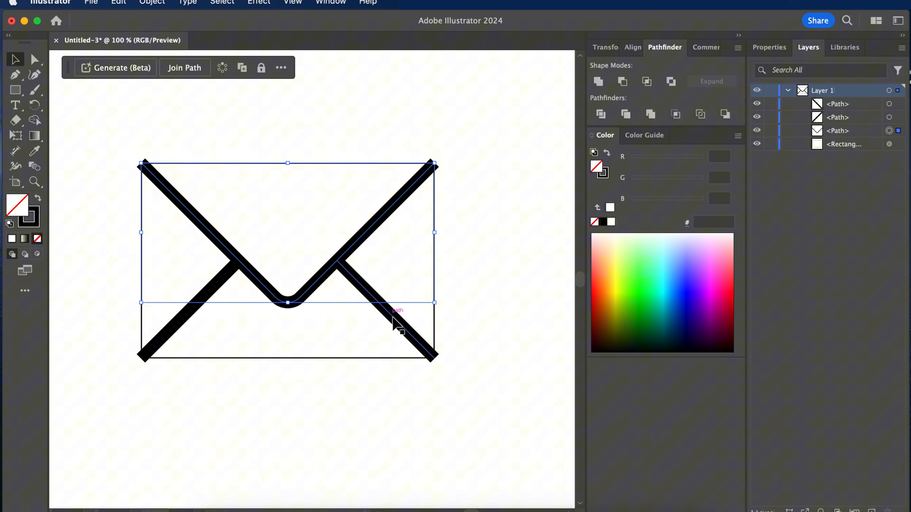
shift+click(404, 330)
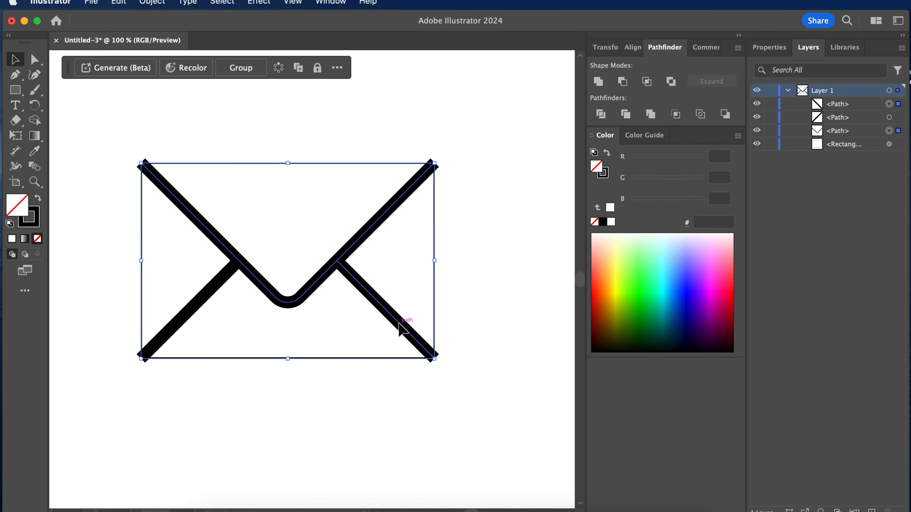
shift+click(185, 319)
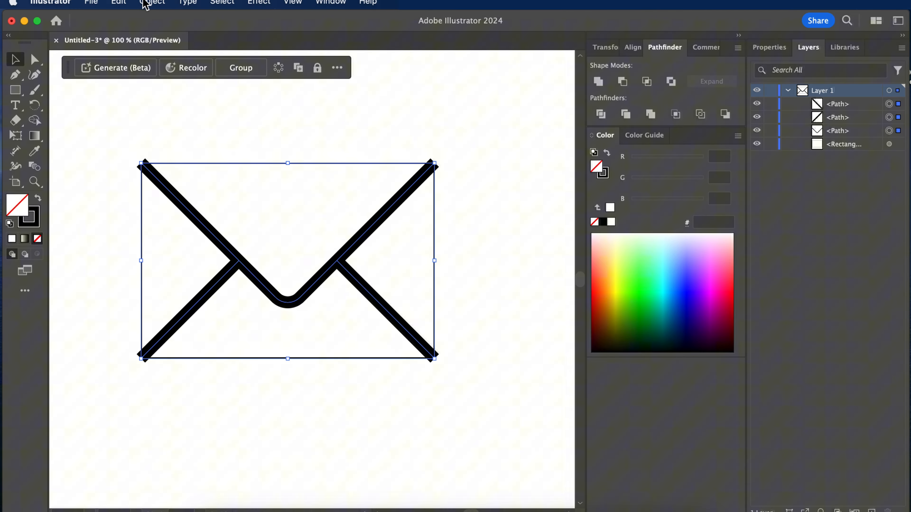
click(152, 3)
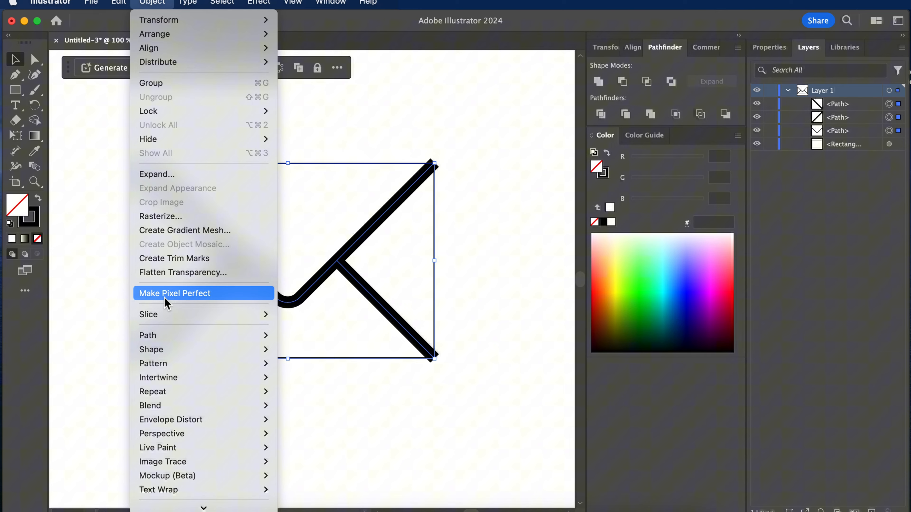
mouse_move(167, 337)
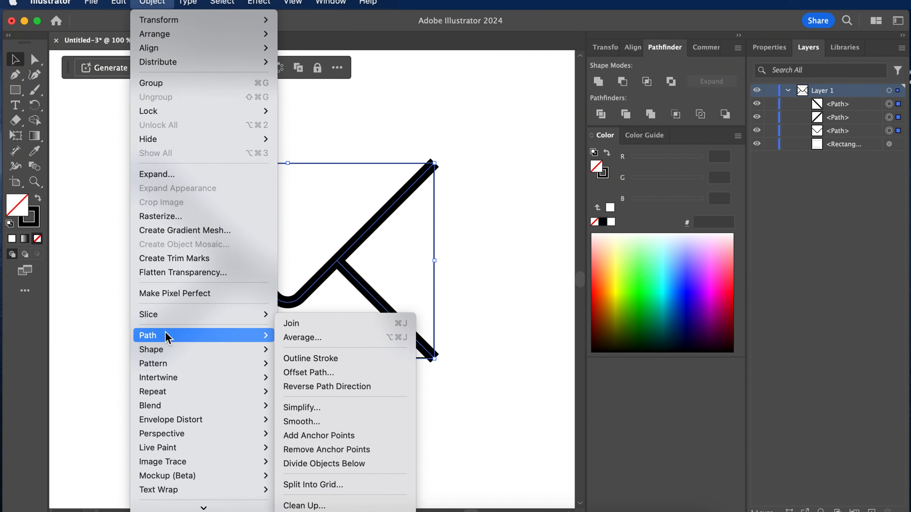
click(330, 363)
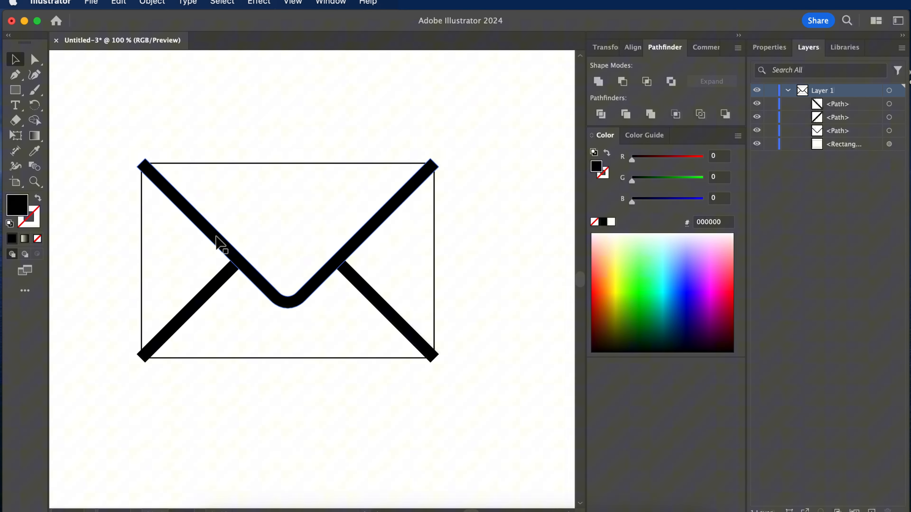
Unite the outlined flap and the two lower diagonal shapes into one shape with Pathfinder
click(219, 248)
shift+click(177, 328)
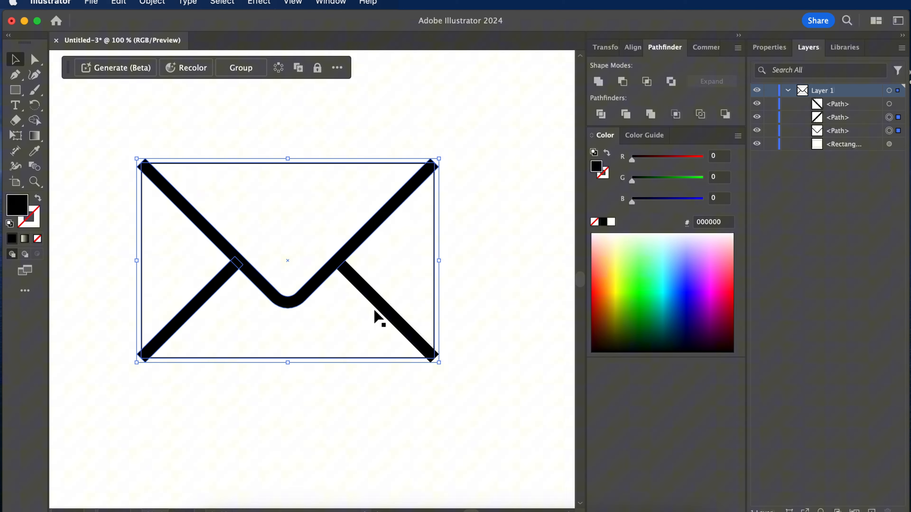
shift+click(378, 307)
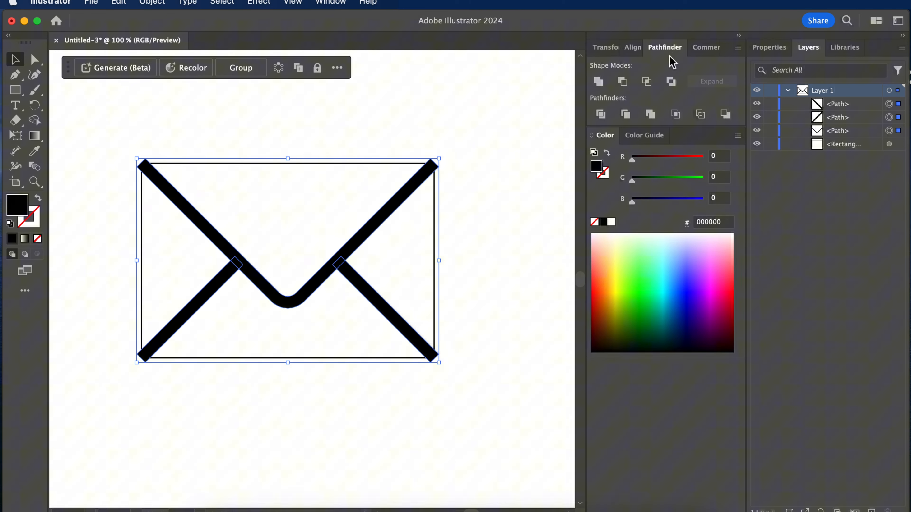
click(598, 81)
click(231, 136)
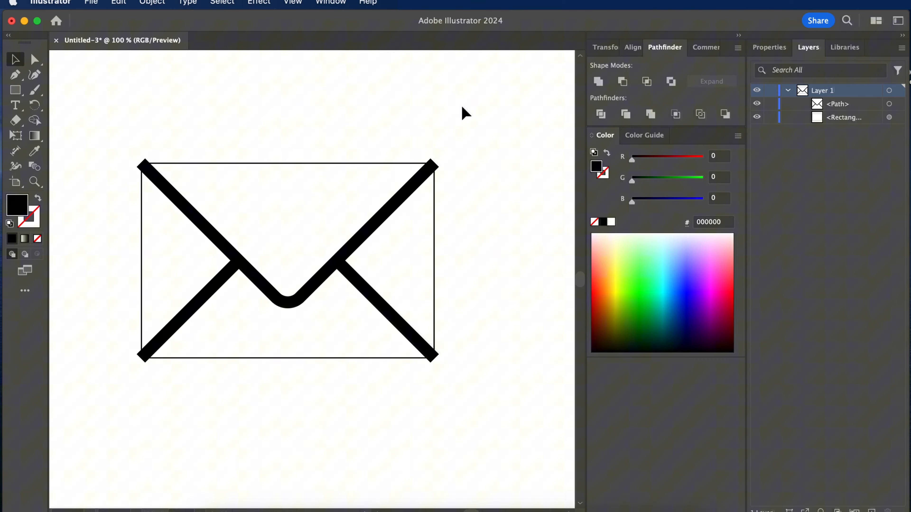
Round all four corners of the envelope's rectangle using its live corners
click(293, 164)
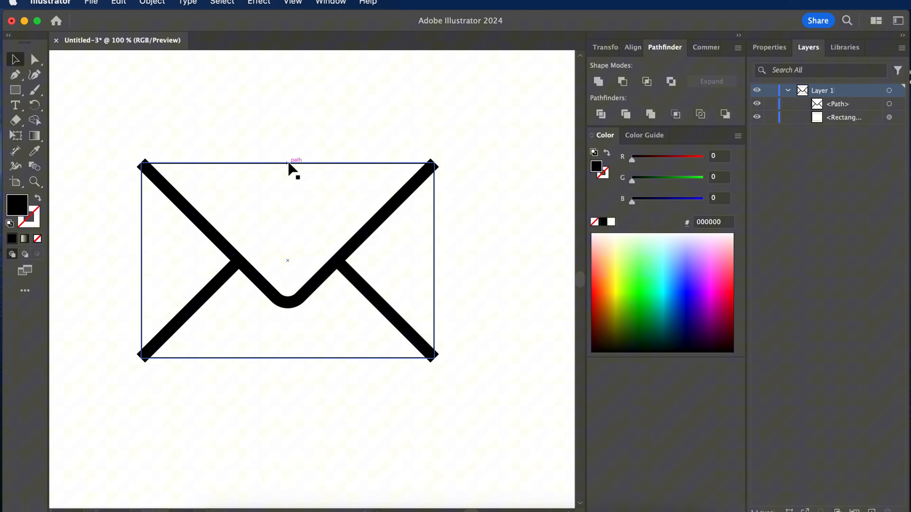
drag(425, 172, 417, 193)
click(83, 122)
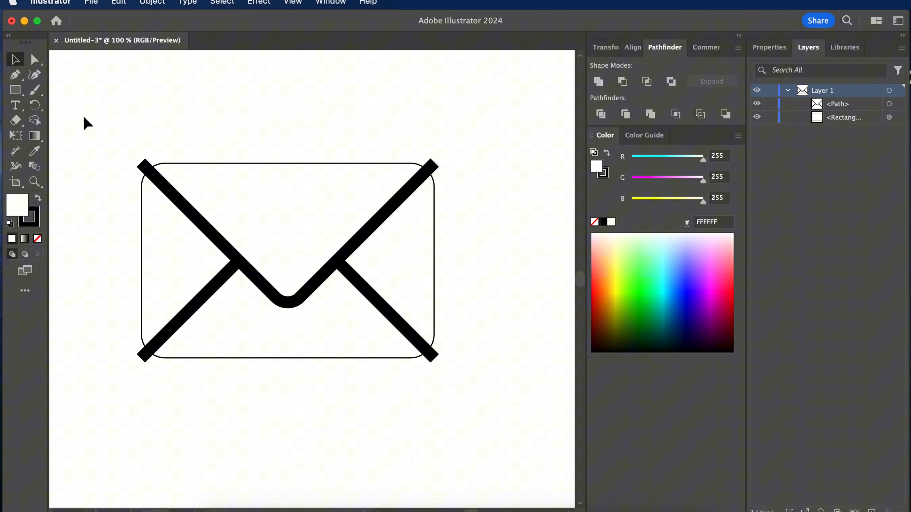
Cut the fold lines out of the rounded rectangle with Minus Front and swap the resulting pieces' fill and stroke colours
drag(144, 186, 259, 376)
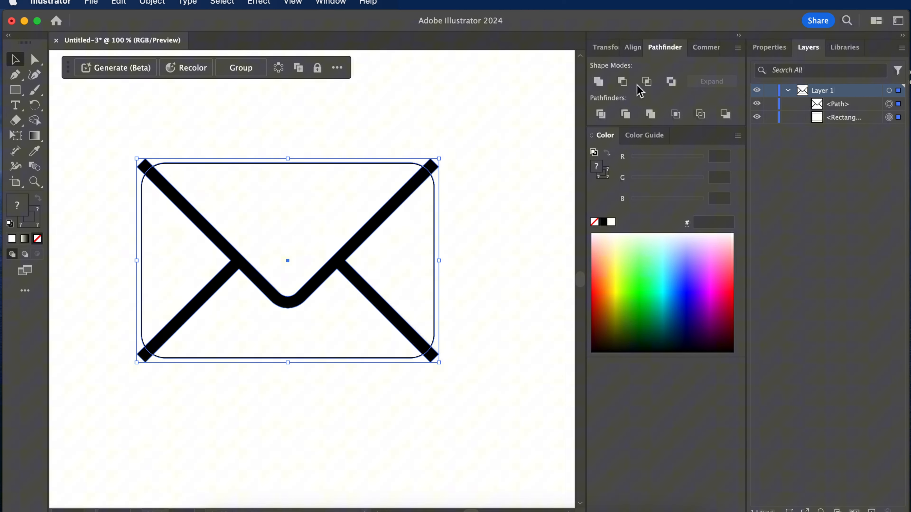
click(623, 82)
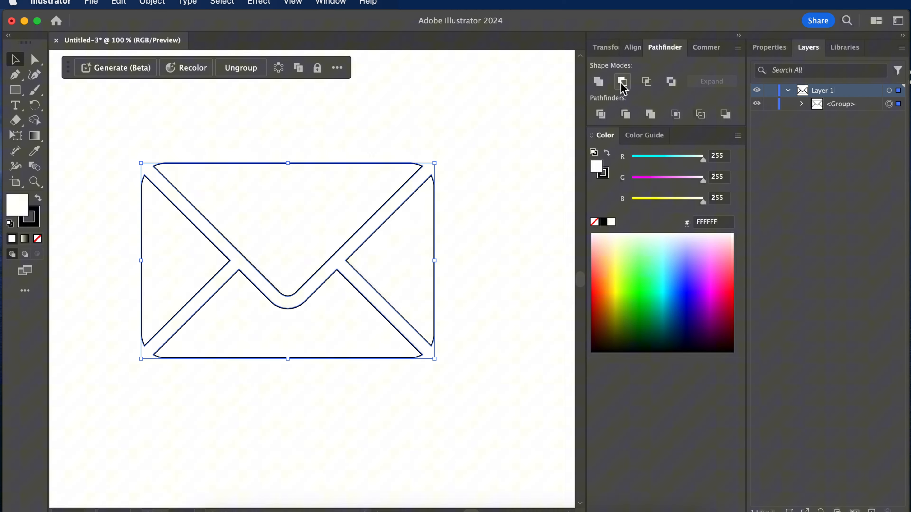
click(38, 199)
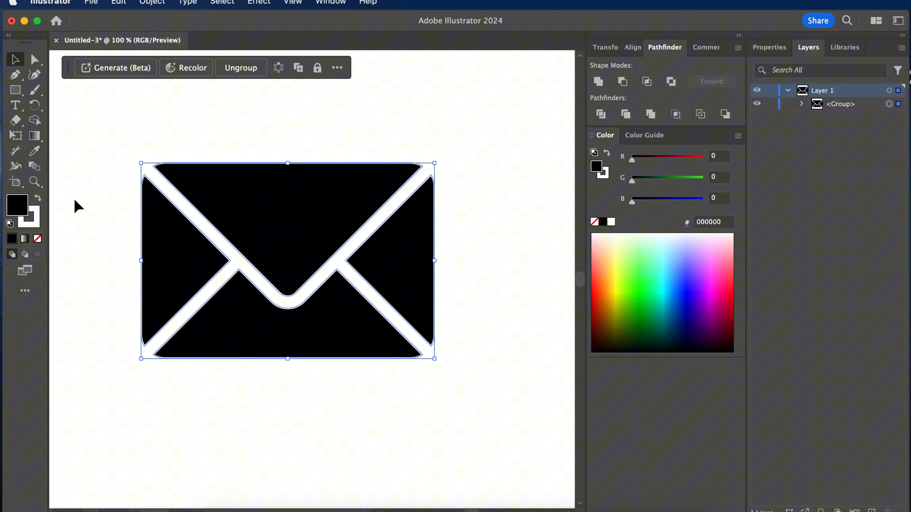
click(75, 204)
Move the finished envelope icon to the artboard's upper-left corner
scroll(352, 348, down, 4)
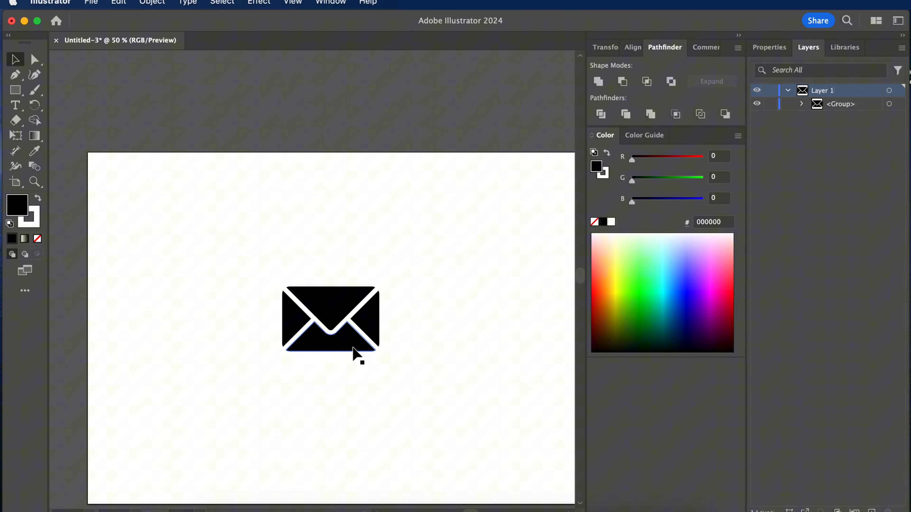
scroll(357, 242, down, 3)
scroll(358, 242, right, 3)
scroll(356, 241, up, 1)
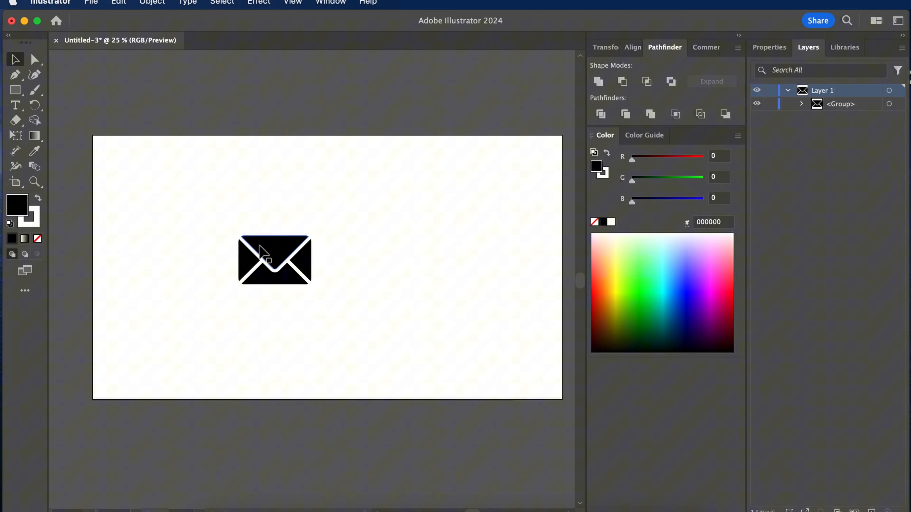
click(272, 259)
drag(273, 259, 147, 172)
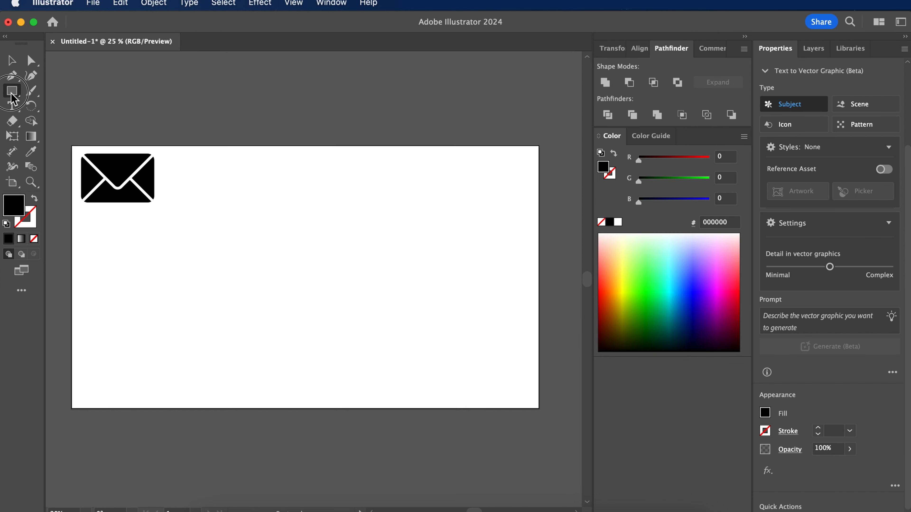
Draw a black downward-pointing triangle near the artboard's centre with the Polygon tool, reducing the polygon to three sides
drag(14, 100, 75, 122)
drag(283, 264, 284, 339)
key(Down)
key(Down)
key(Down)
Fully round the triangle's two upper corners with their live corners to form a map pin shape
click(12, 62)
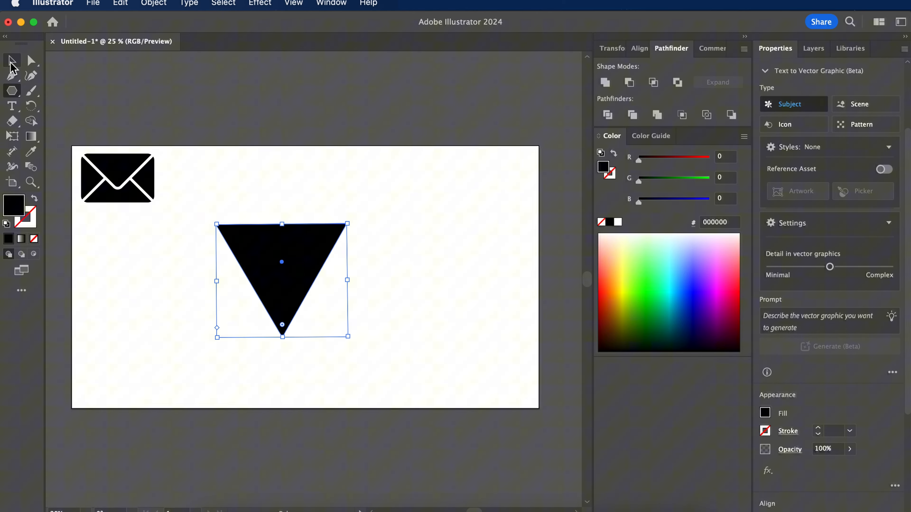
click(31, 61)
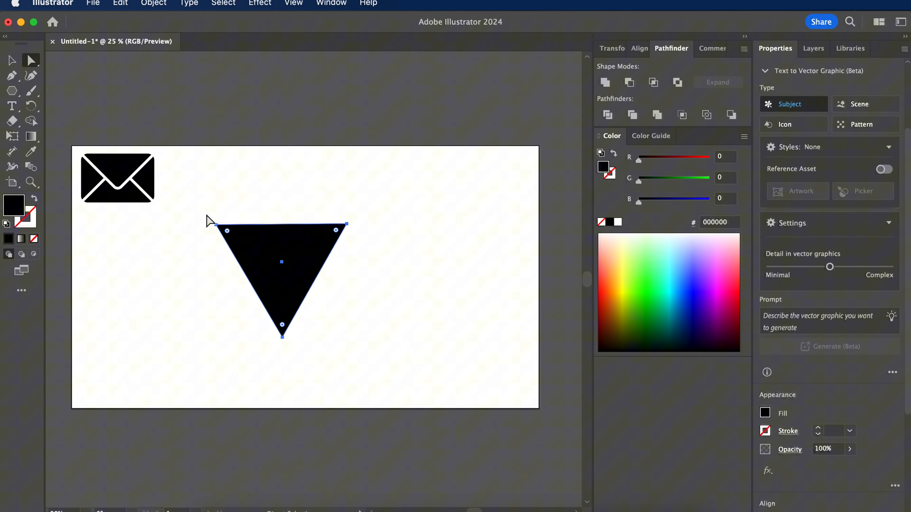
drag(208, 220, 252, 233)
Draw a small circle centred in the round head of the map pin with the Ellipse tool
click(12, 90)
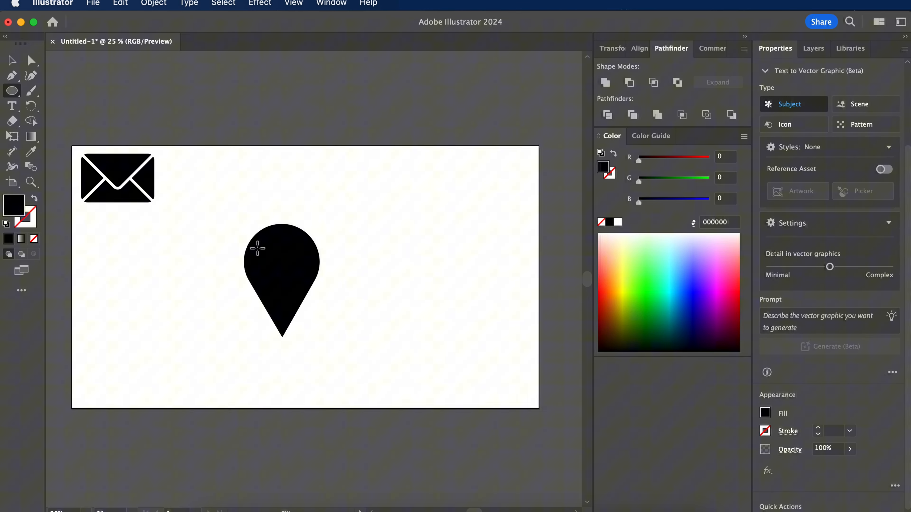
mouse_move(267, 250)
mouse_down()
mouse_move(311, 286)
mouse_move(283, 263)
mouse_up()
click(12, 60)
click(34, 198)
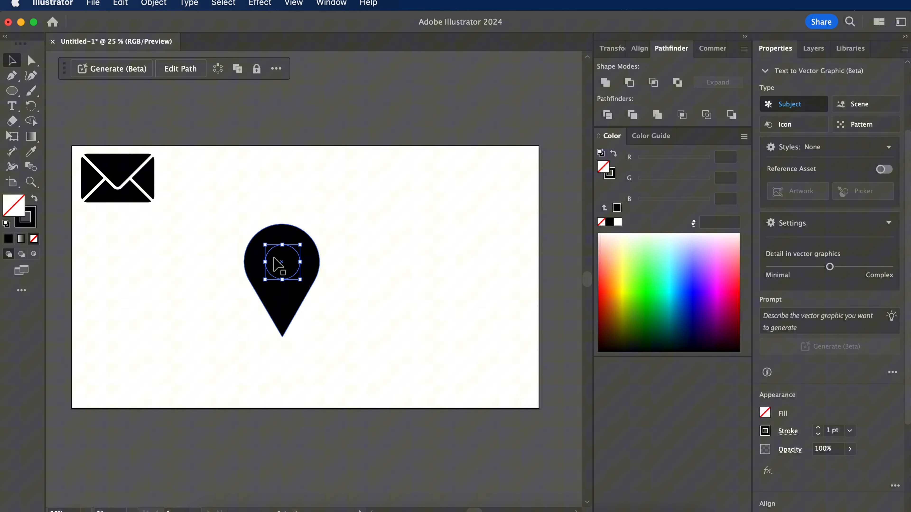
click(285, 267)
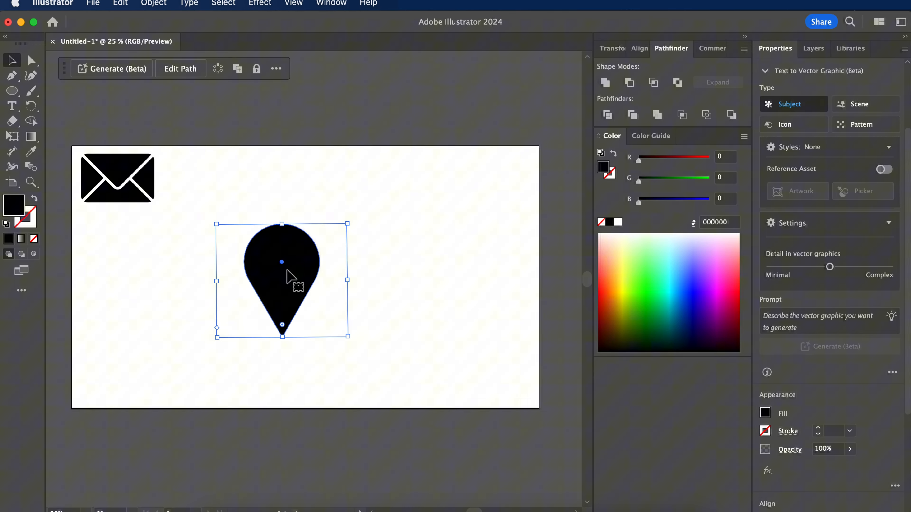
click(163, 244)
click(278, 268)
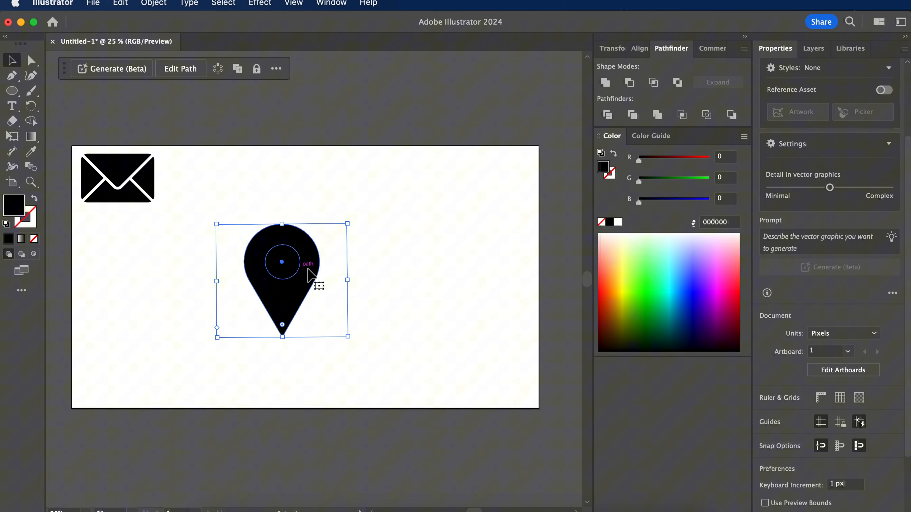
key(super+z)
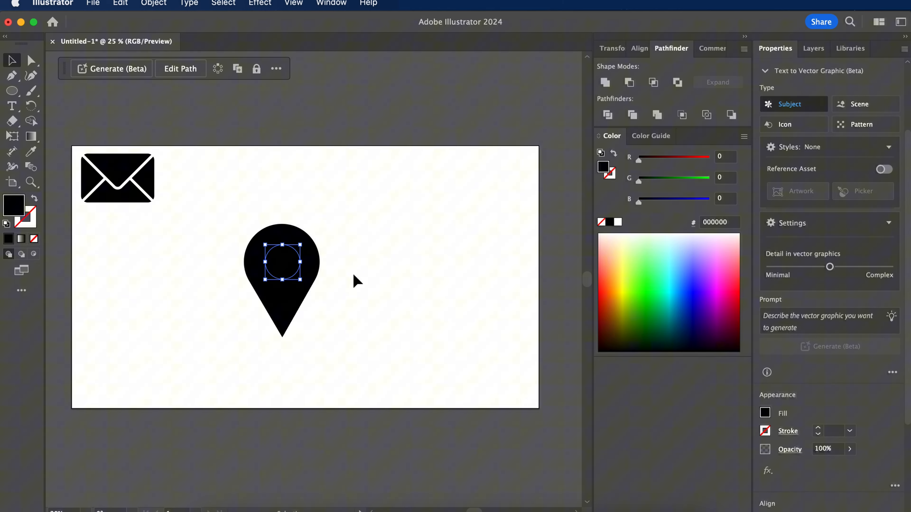
Cut the small circle out of the map pin with Minus Front and move the pin icon toward the envelope
click(248, 263)
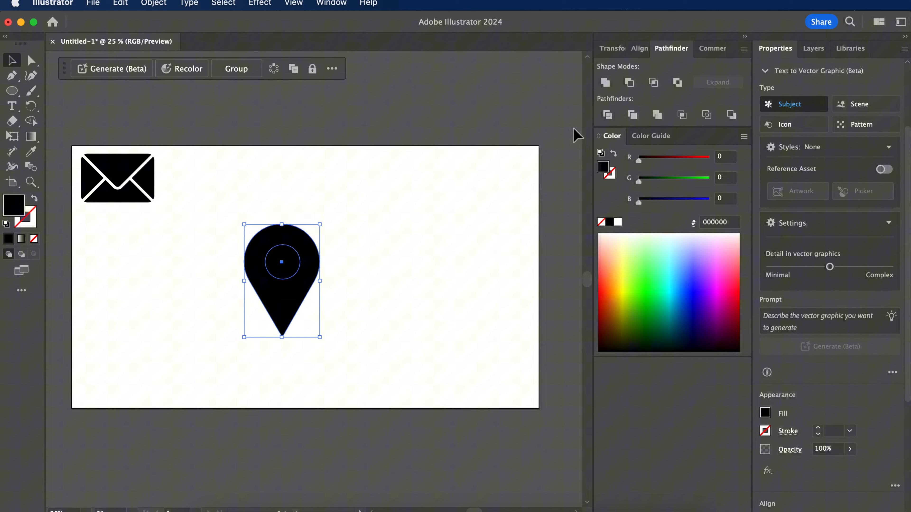
click(628, 84)
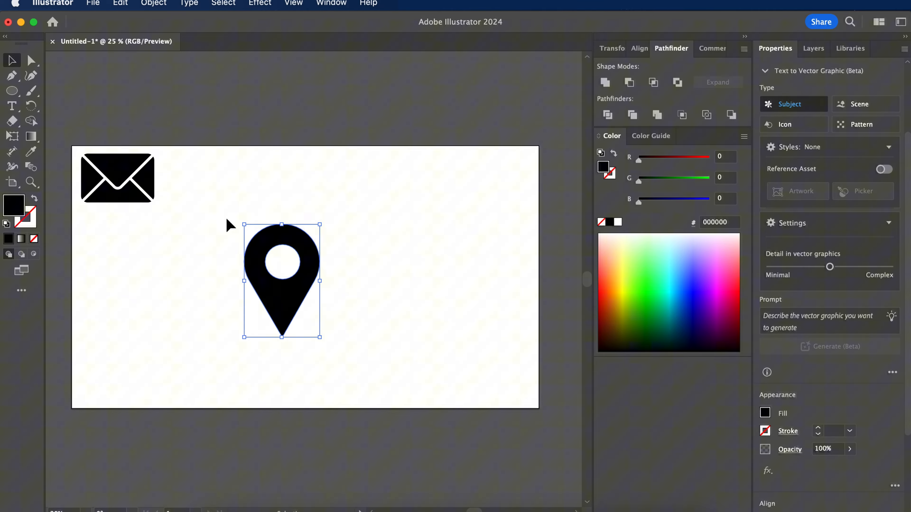
drag(283, 298, 206, 220)
drag(245, 261, 200, 207)
click(305, 256)
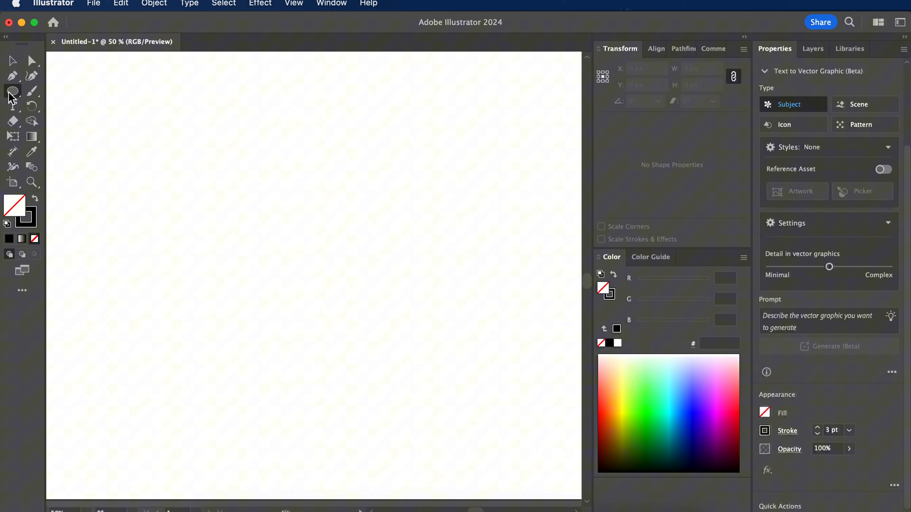
Create a 200 px by 200 px circle on an empty area of the artboard with the Ellipse tool
click(265, 248)
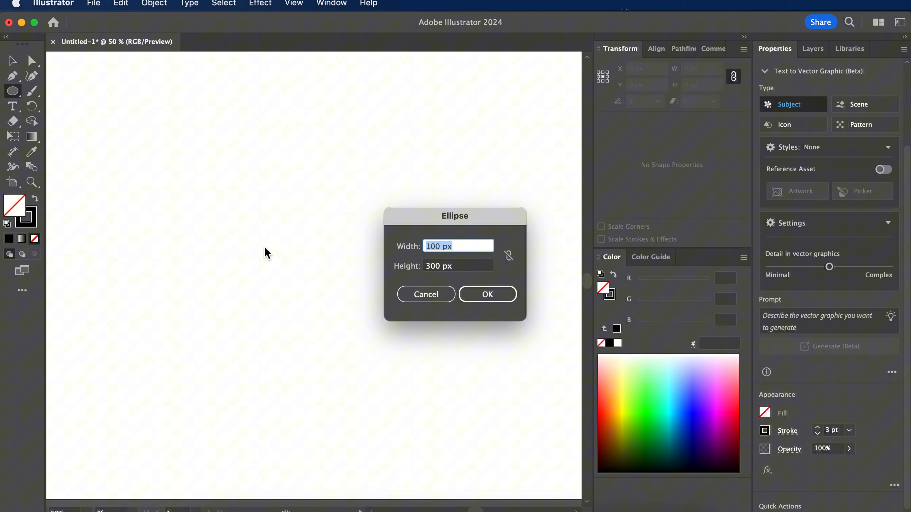
text(200)
key(Tab)
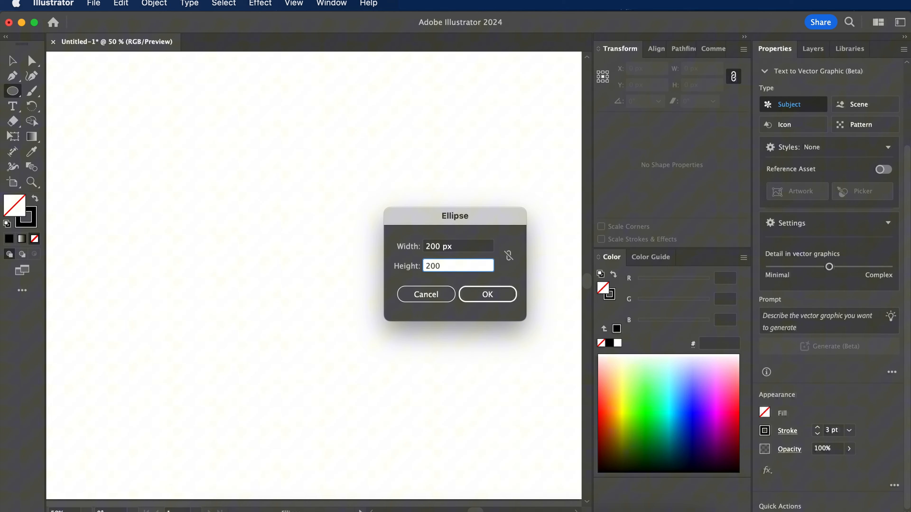
text(200)
click(482, 294)
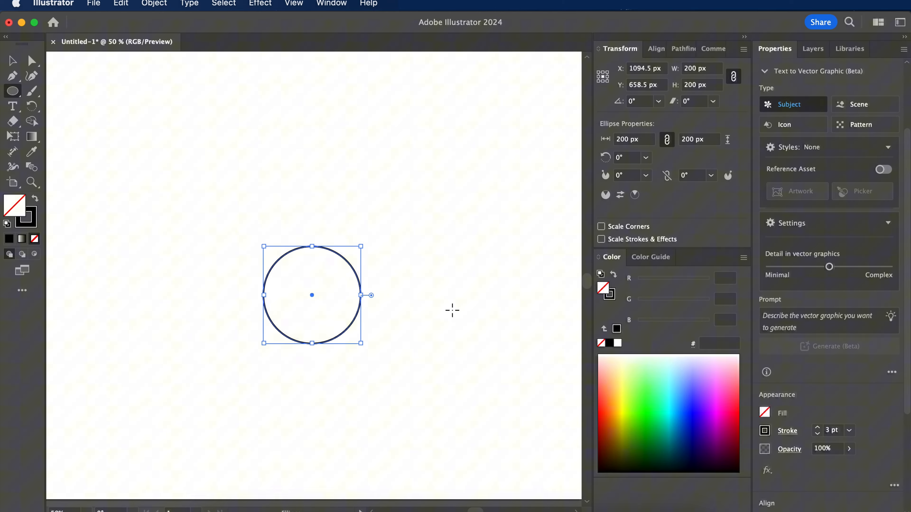
Paste a copy of the circle in front and scale it proportionally to 50 px from its right-middle reference point
key(v)
click(122, 4)
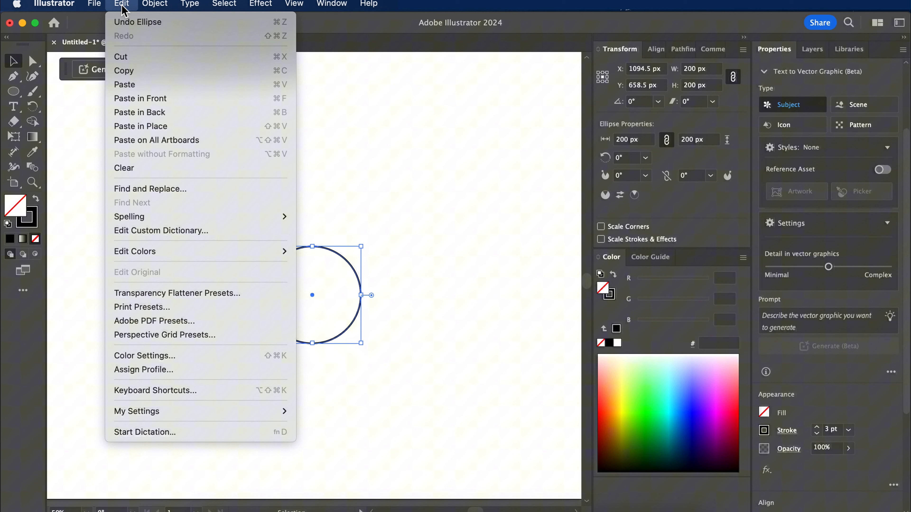
click(124, 69)
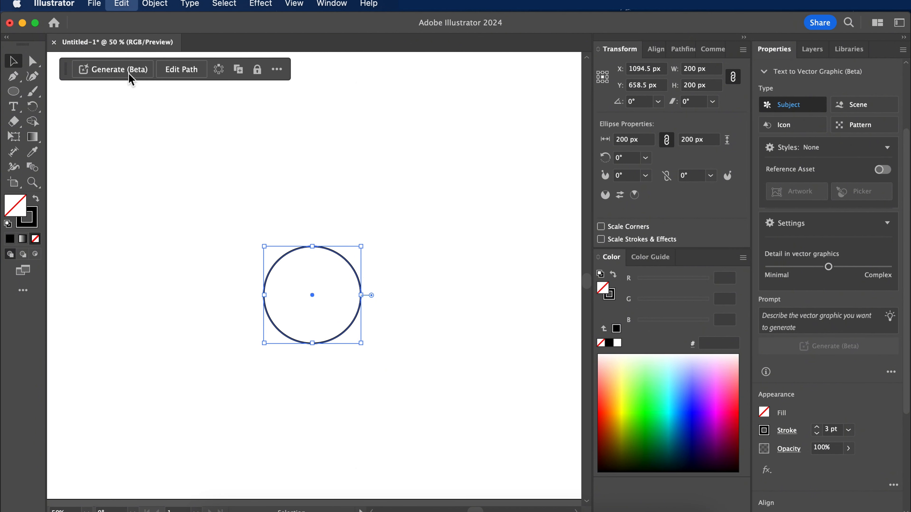
click(122, 5)
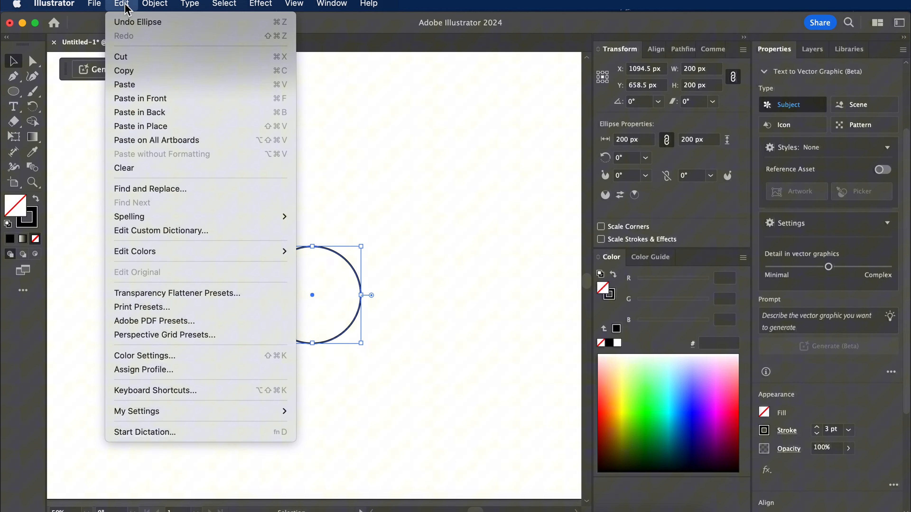
click(138, 99)
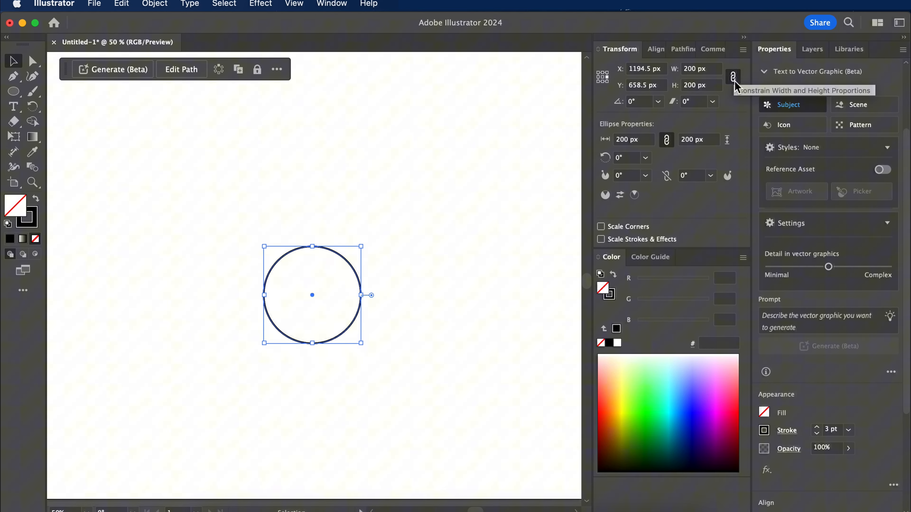
click(693, 70)
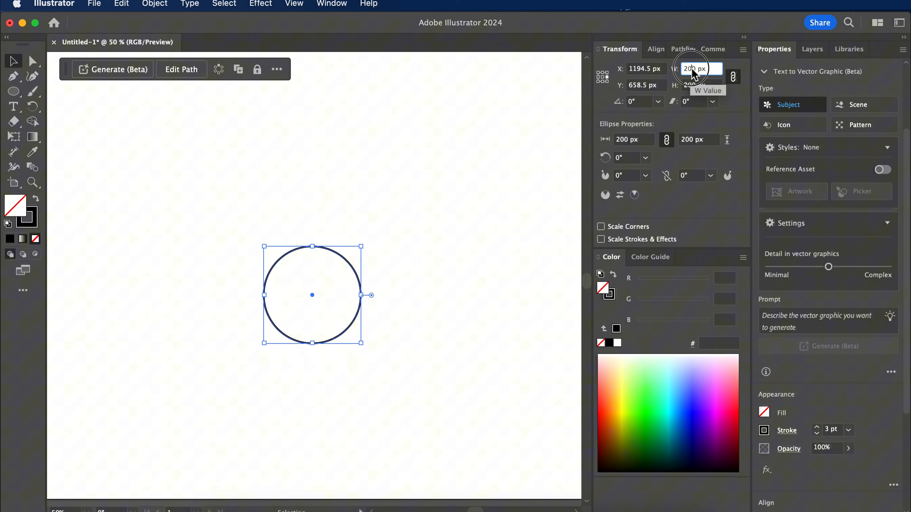
drag(693, 71, 678, 73)
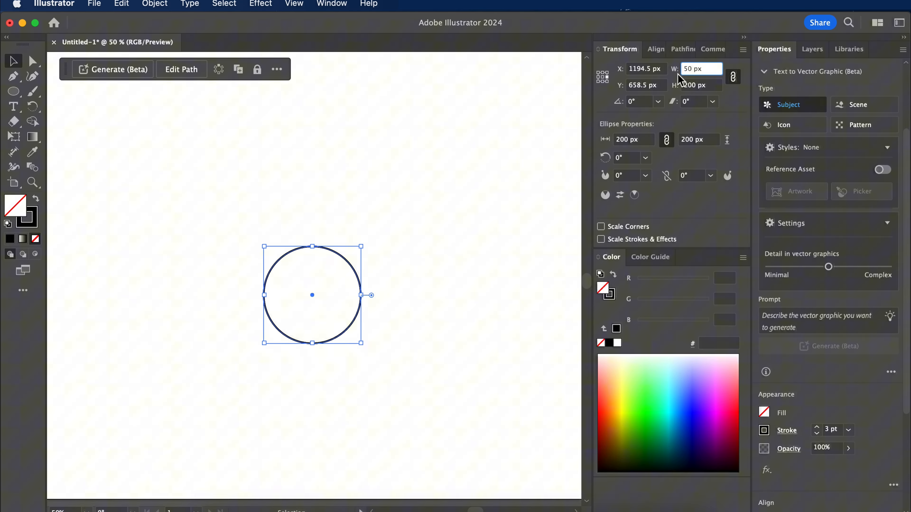
text(5)
key(Return)
Paste another copy of the large circle in front and scale it proportionally to 50 px from its top-centre reference point
click(264, 295)
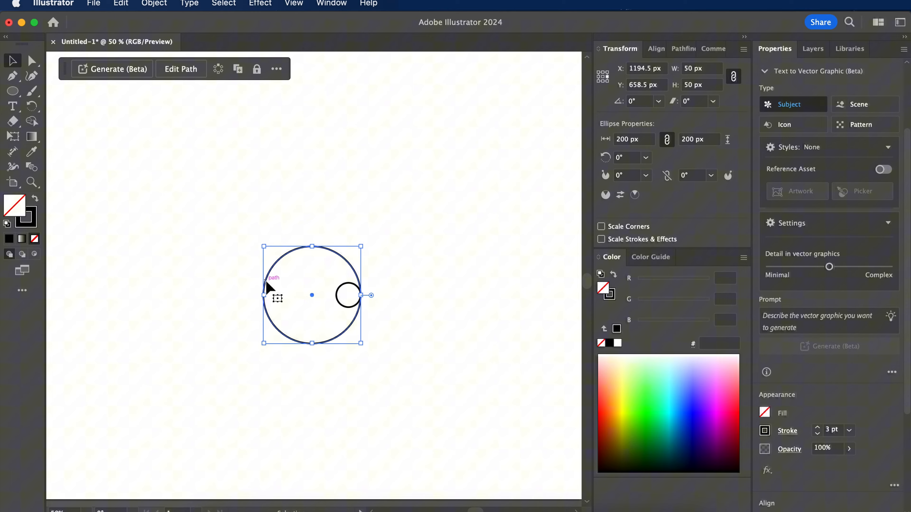
click(120, 3)
click(126, 70)
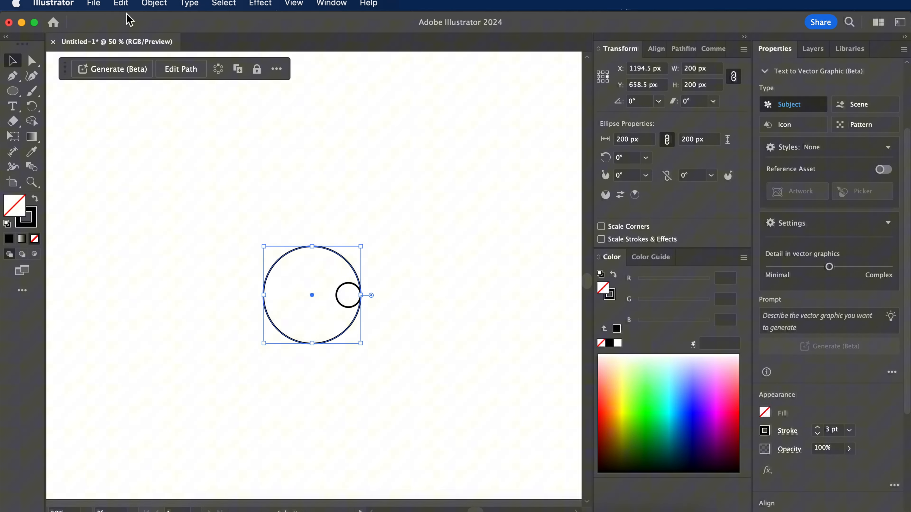
click(121, 3)
click(132, 102)
drag(693, 70, 678, 64)
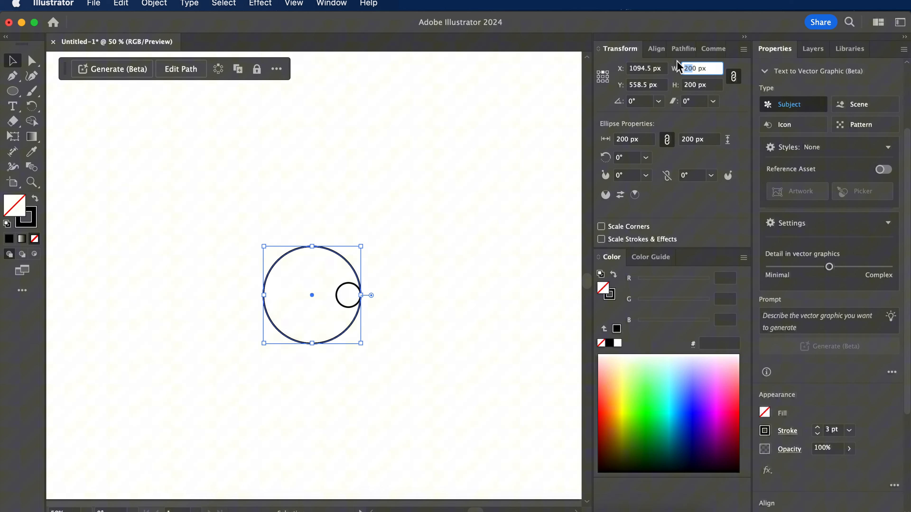
key(Return)
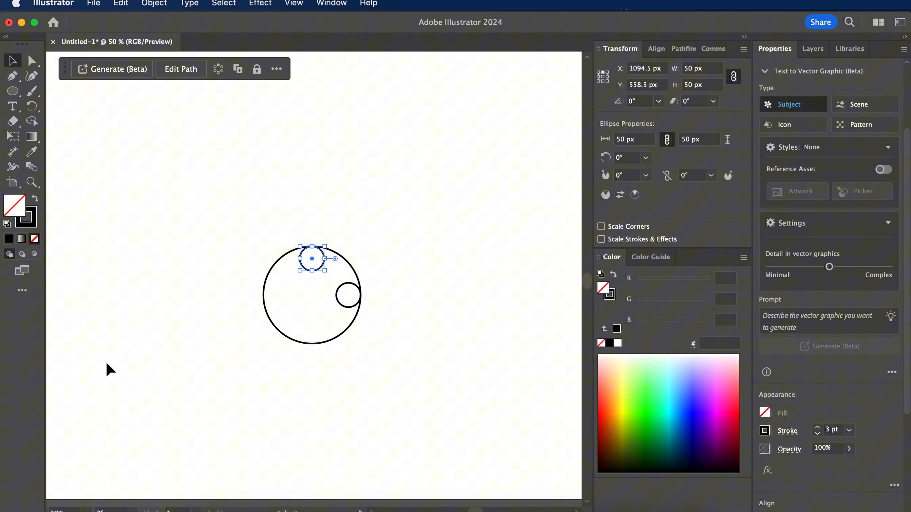
Rotate the large circle and both small circles together 45° counterclockwise
drag(237, 239, 381, 309)
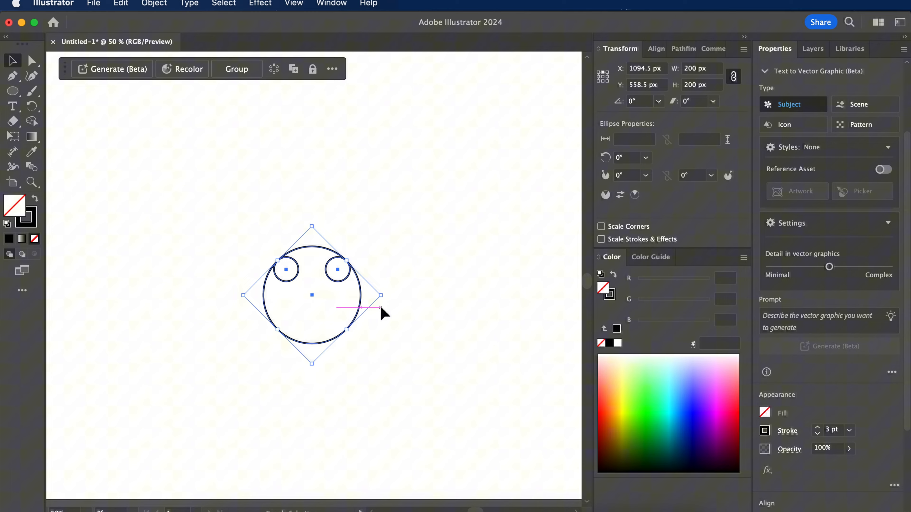
click(373, 326)
Paste a copy of the large circle in front and scale it proportionally to 150 px from its centre reference point
click(358, 314)
click(121, 4)
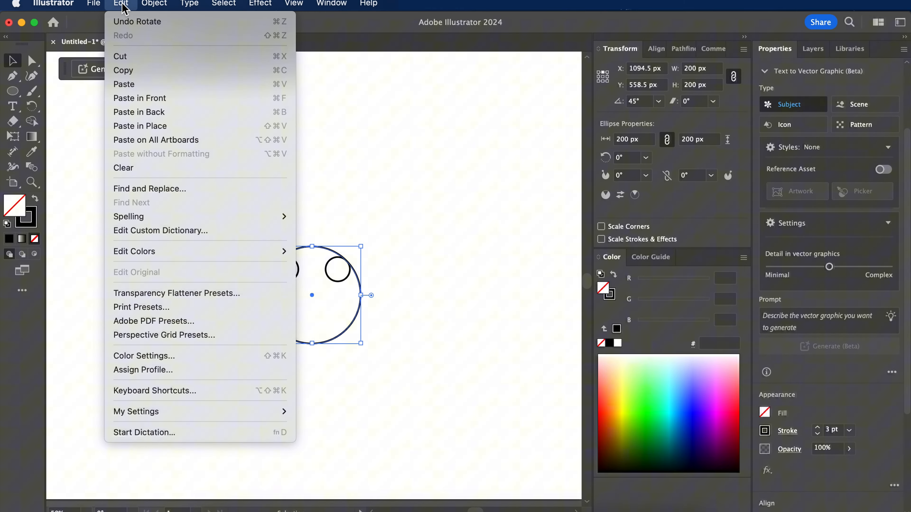
click(140, 71)
click(121, 4)
click(140, 98)
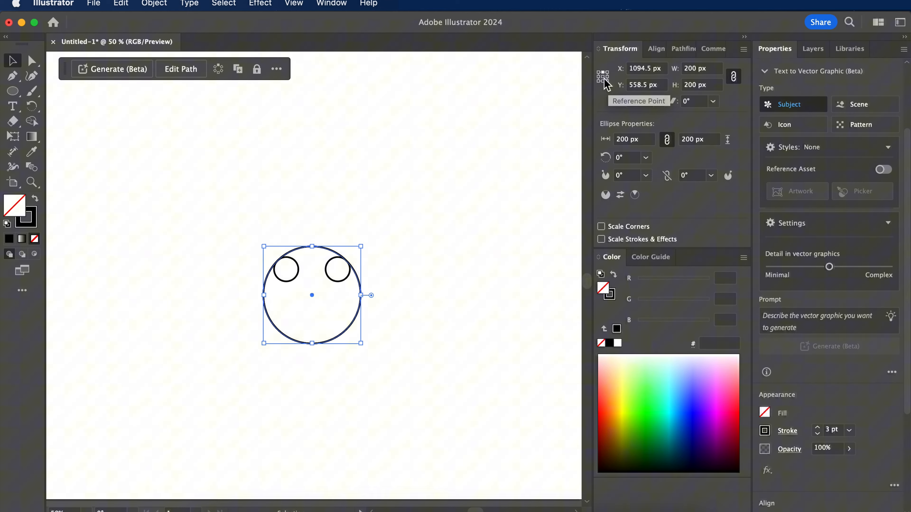
drag(691, 69, 679, 68)
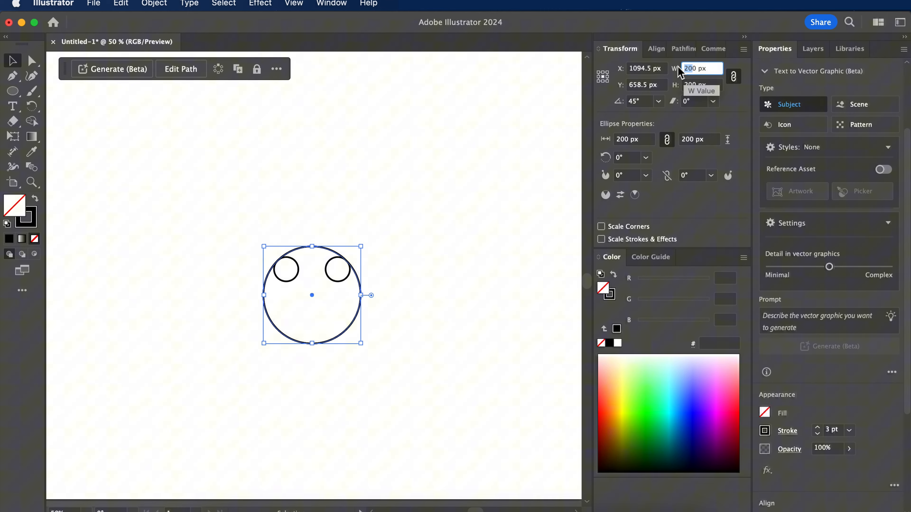
text(1)
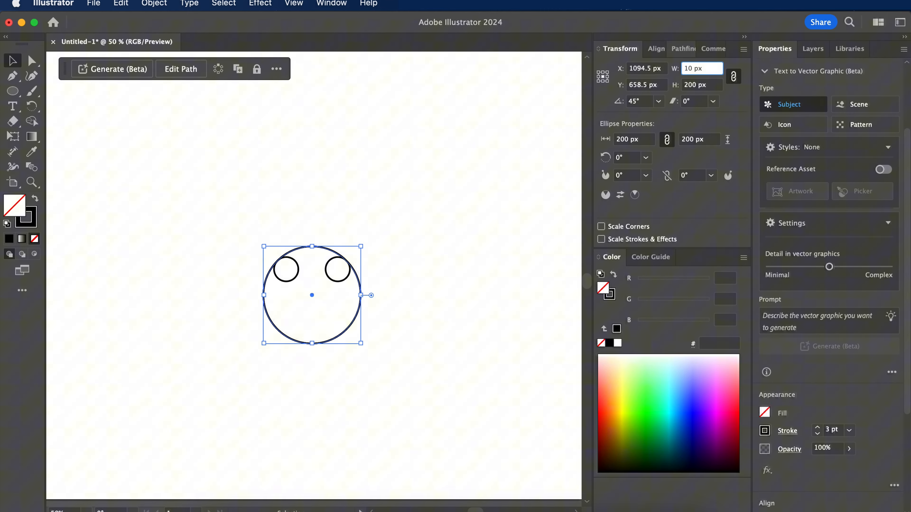
text(5)
key(Return)
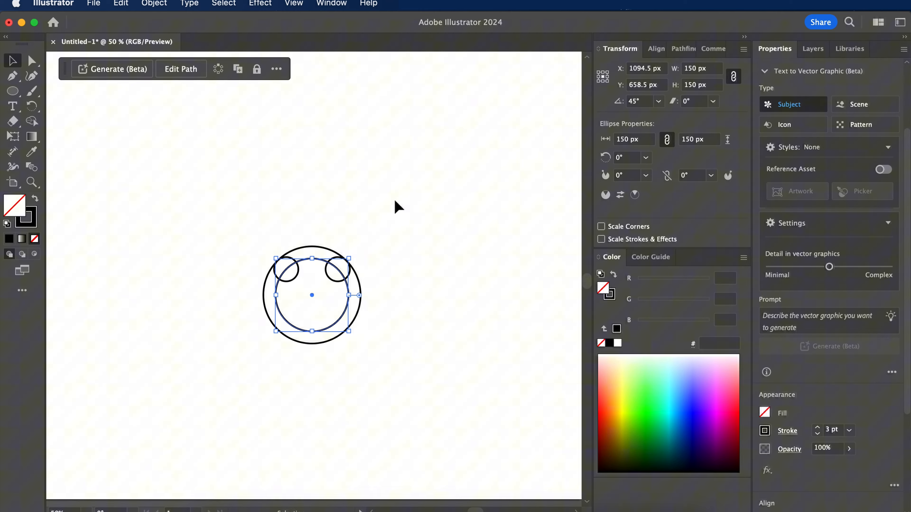
Draw a pentagon from the shared centre of the circles so that it fits inside the inner circle
click(215, 322)
scroll(345, 326, up, 2)
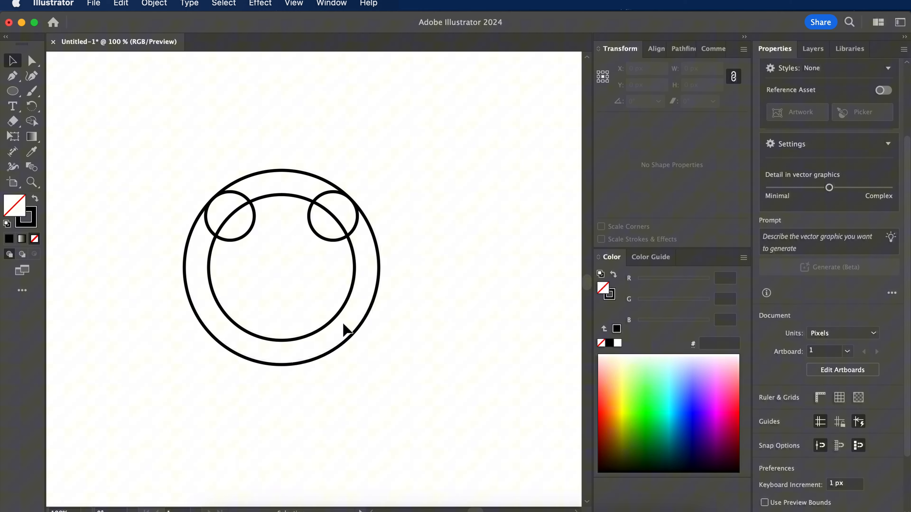
drag(13, 91, 73, 119)
drag(286, 272, 322, 327)
Erase the outer ring's lower part, the inner circle's lower segment and the pentagon's interior from the selected shapes with Shape Builder
key(v)
drag(171, 171, 378, 366)
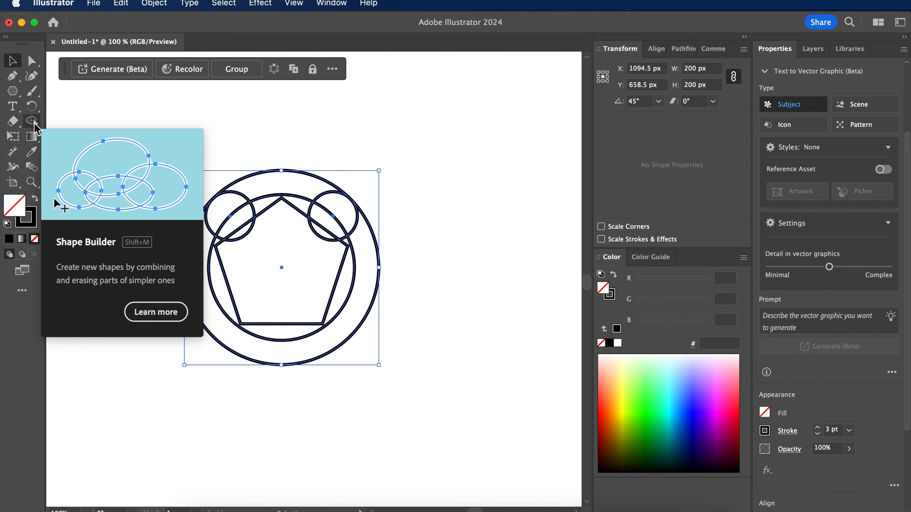
click(34, 122)
alt+click(334, 347)
alt+click(319, 328)
alt+click(304, 287)
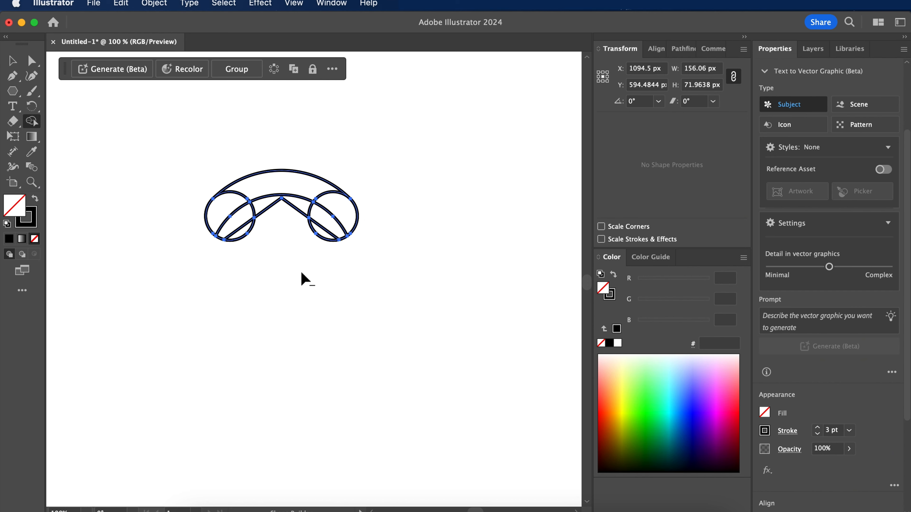
Erase the leftover slivers under the arc and both small circles, and merge the remaining regions into one phone handset shape
alt+click(321, 235)
alt+click(247, 230)
alt+click(291, 207)
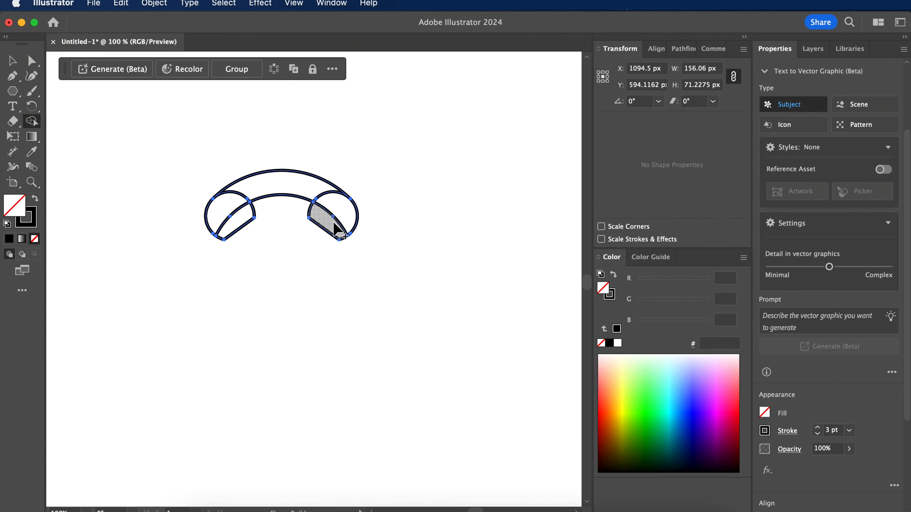
mouse_move(337, 229)
mouse_down()
mouse_move(323, 192)
mouse_move(256, 190)
mouse_move(229, 224)
mouse_up()
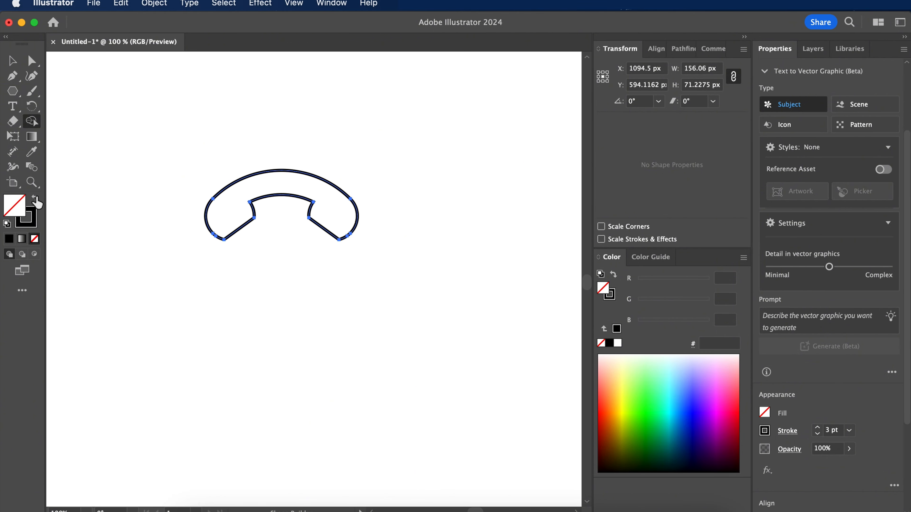
Swap the handset's fill and stroke so it has a solid black fill and no outline
click(35, 198)
click(35, 198)
click(13, 61)
click(237, 209)
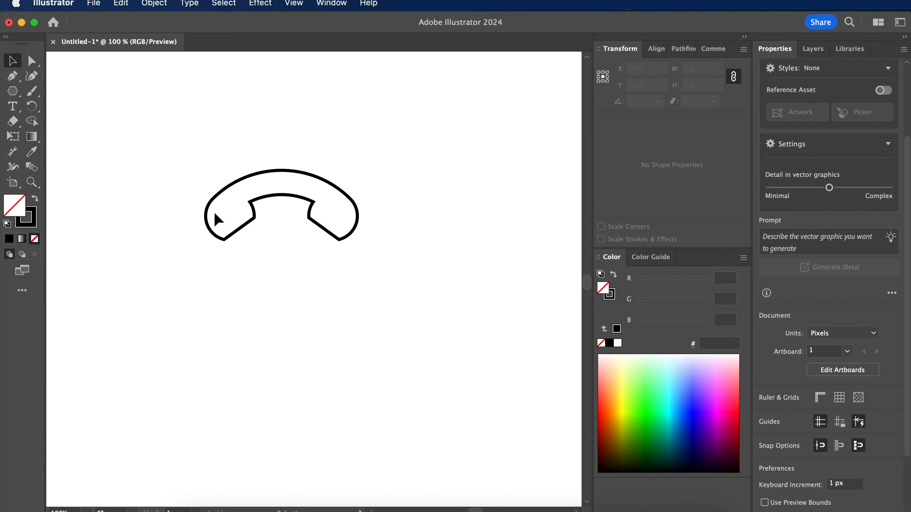
drag(209, 176, 258, 234)
click(35, 198)
click(256, 305)
scroll(291, 293, down, 1)
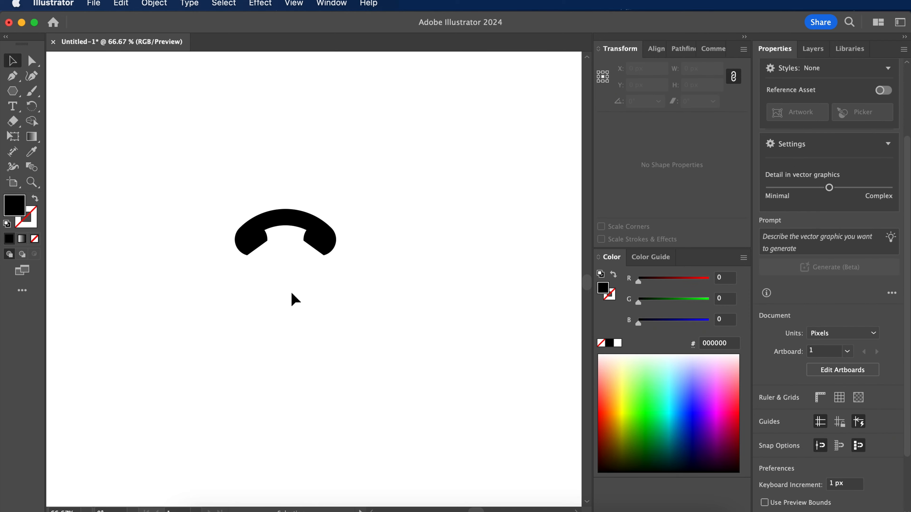
Move the phone handset up beside the map pin, in line with the other icons
scroll(291, 294, left, 2)
drag(331, 255, 157, 132)
scroll(238, 248, down, 2)
scroll(278, 266, up, 3)
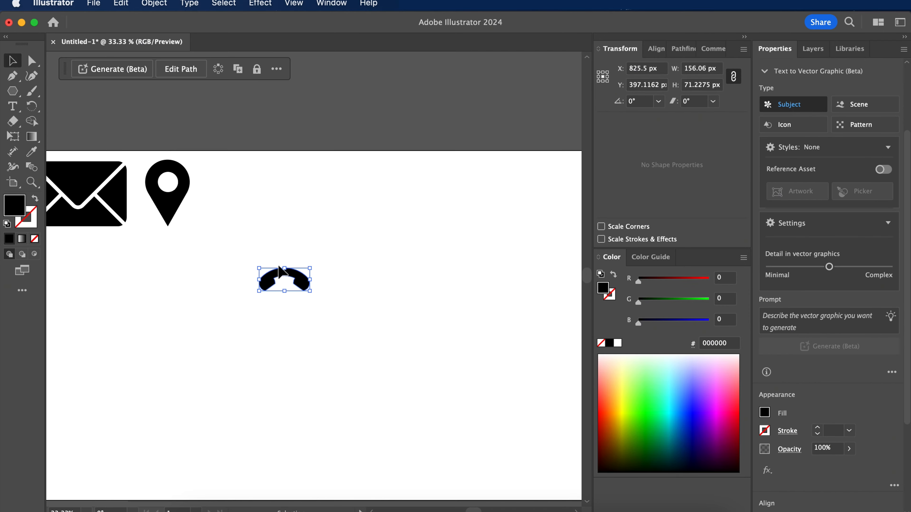
drag(279, 269, 246, 196)
click(271, 358)
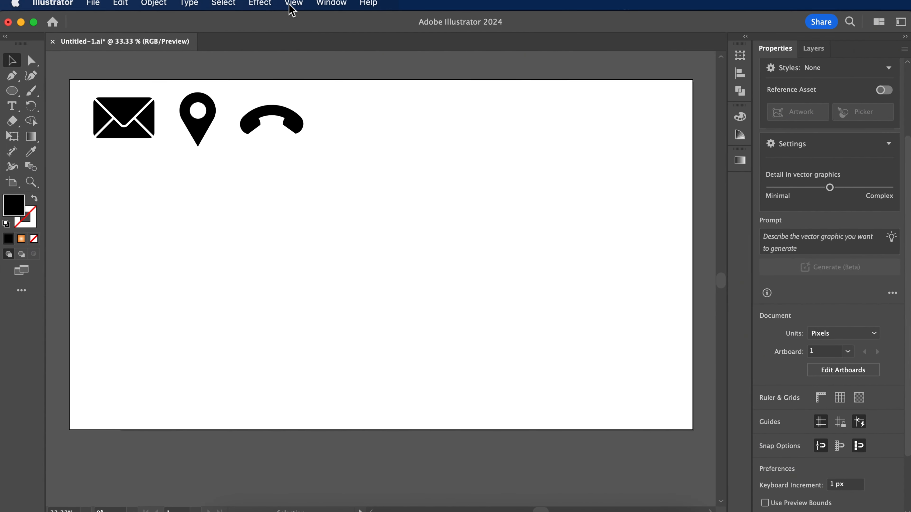
Show the grid on the artboard
click(294, 4)
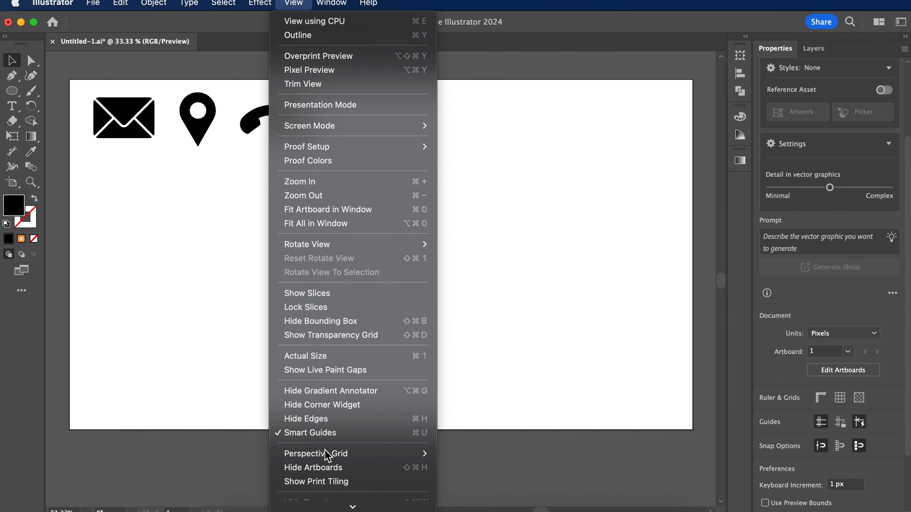
scroll(323, 482, down, 2)
scroll(322, 483, down, 2)
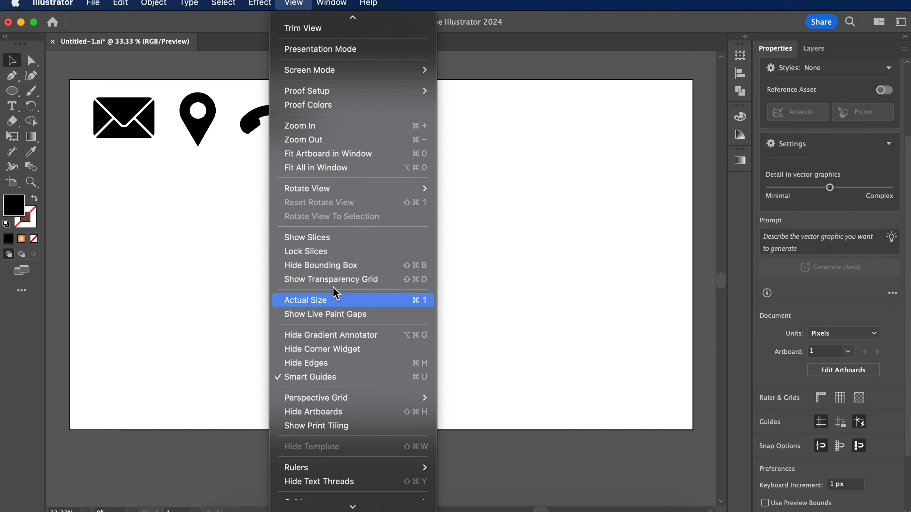
scroll(331, 382, down, 3)
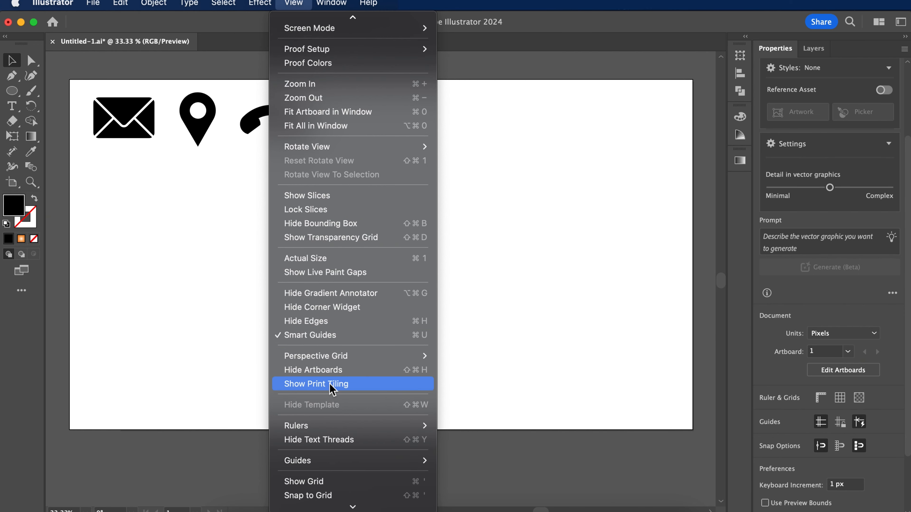
scroll(330, 385, down, 8)
mouse_move(331, 393)
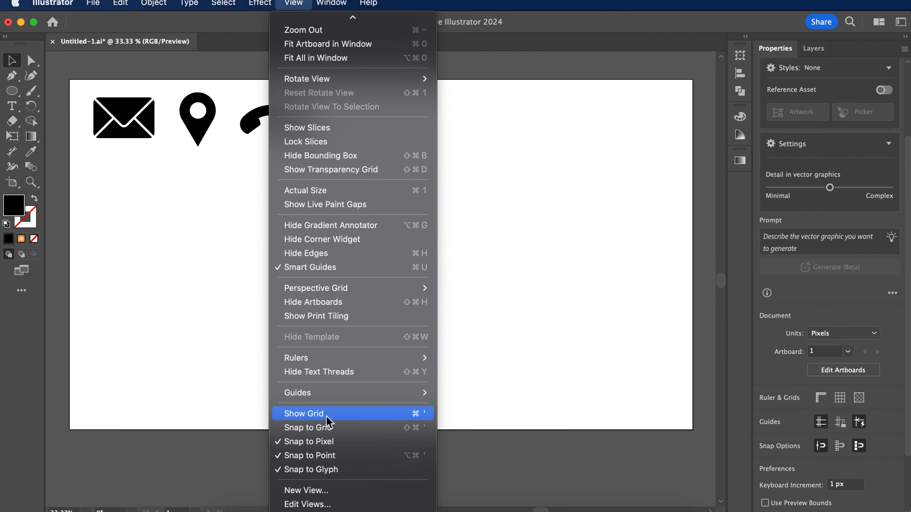
click(302, 413)
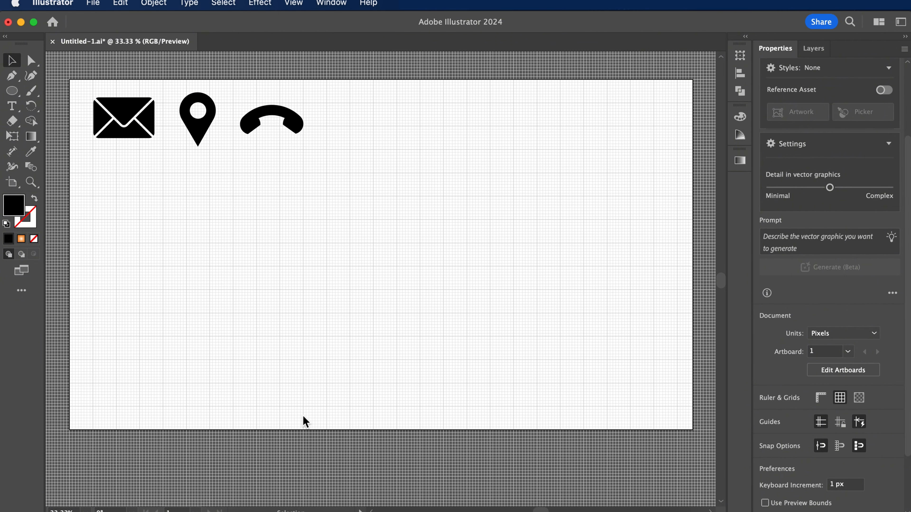
Turn on Snap to Grid
click(295, 3)
scroll(339, 247, down, 8)
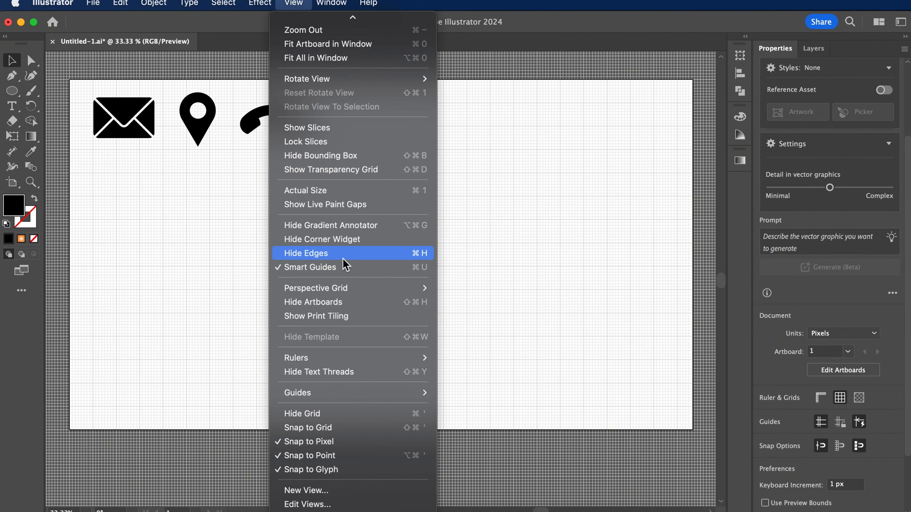
click(281, 428)
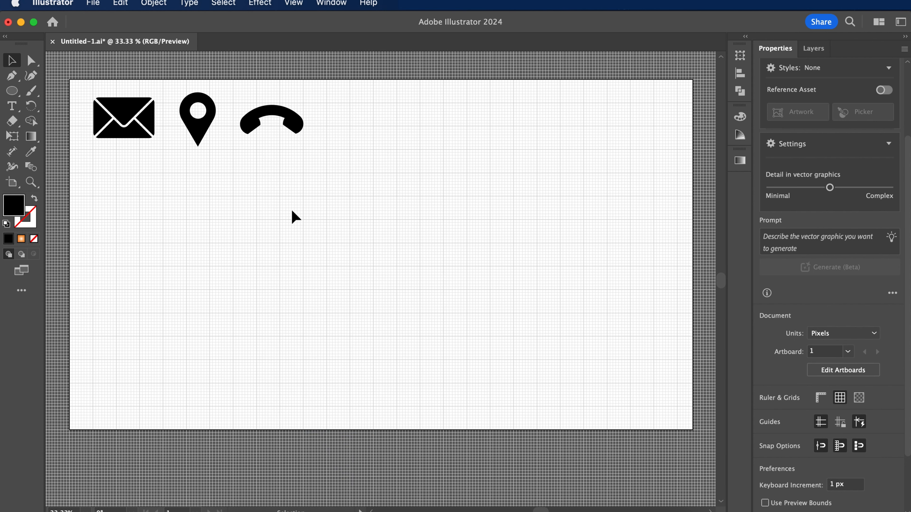
Draw a circle one major grid square wide with no fill and a 2 pt black stroke
key(super+1)
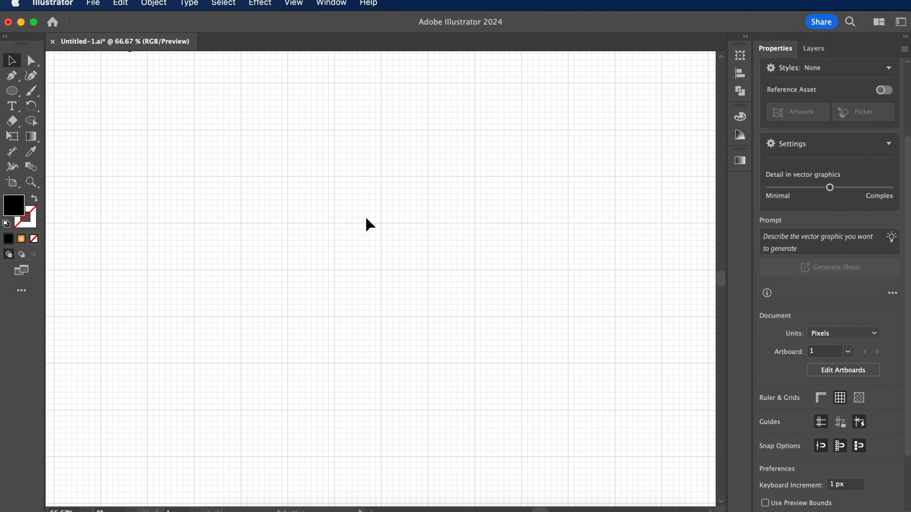
key(l)
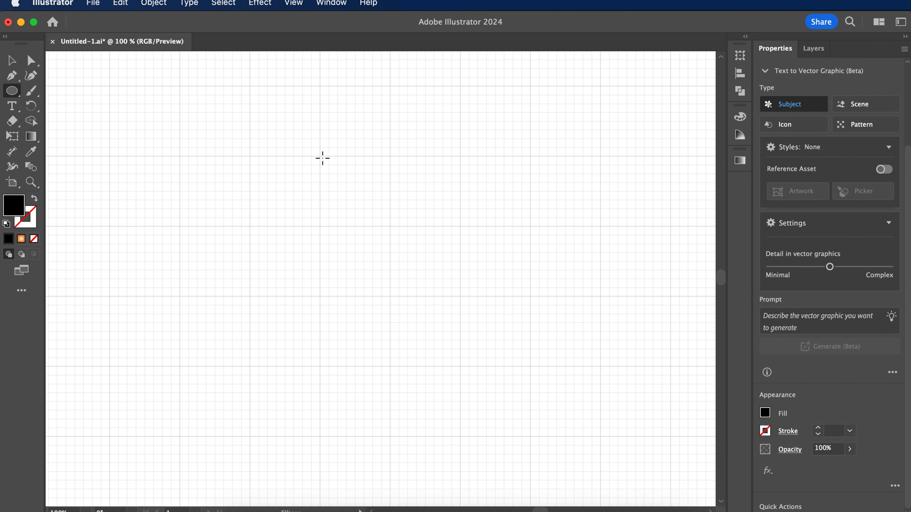
mouse_move(321, 156)
mouse_down()
mouse_move(332, 179)
mouse_move(391, 226)
mouse_up()
click(37, 200)
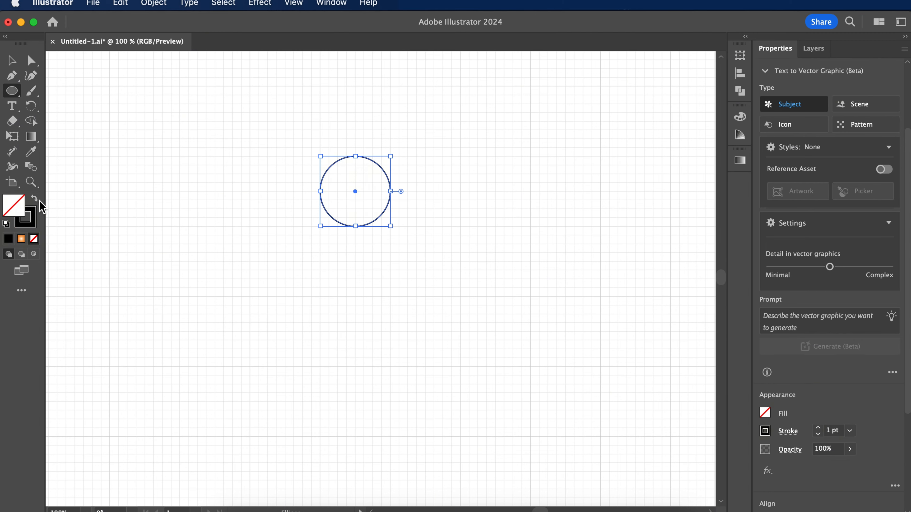
click(818, 428)
scroll(446, 181, up, 2)
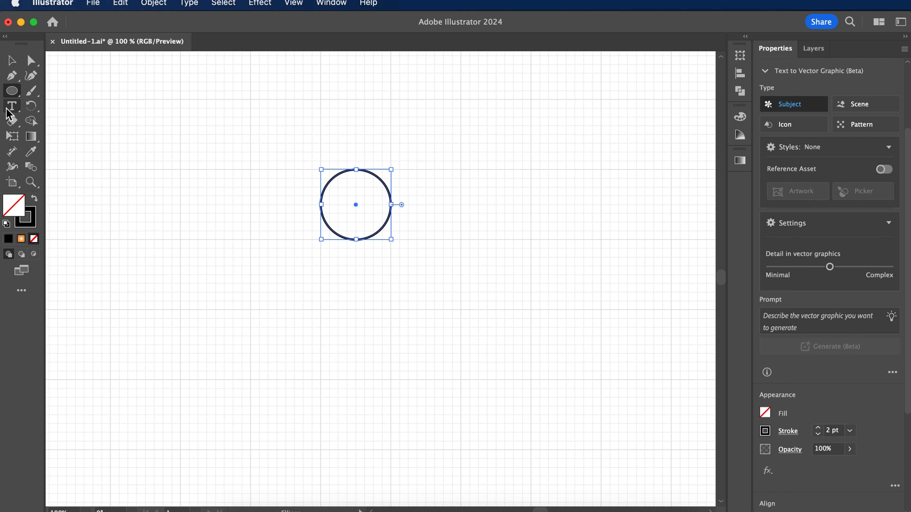
Draw a horizontal and a vertical line segment across the circle's full diameter, crossing at its centre
click(18, 96)
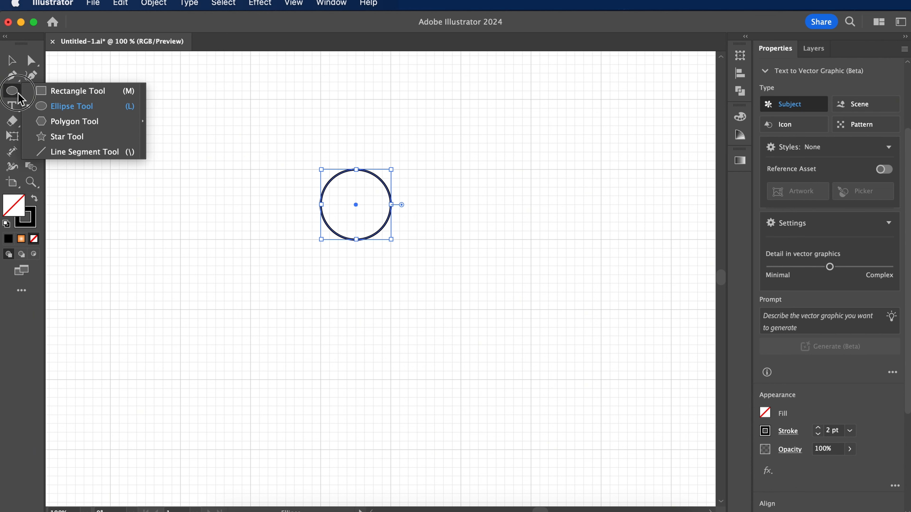
drag(18, 92, 67, 156)
key(super+equal)
key(super+shift+a)
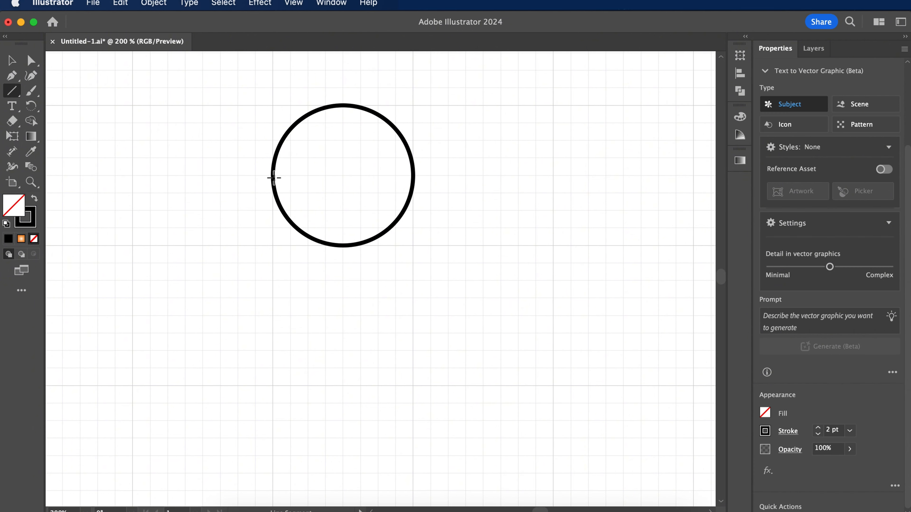
drag(274, 176, 412, 176)
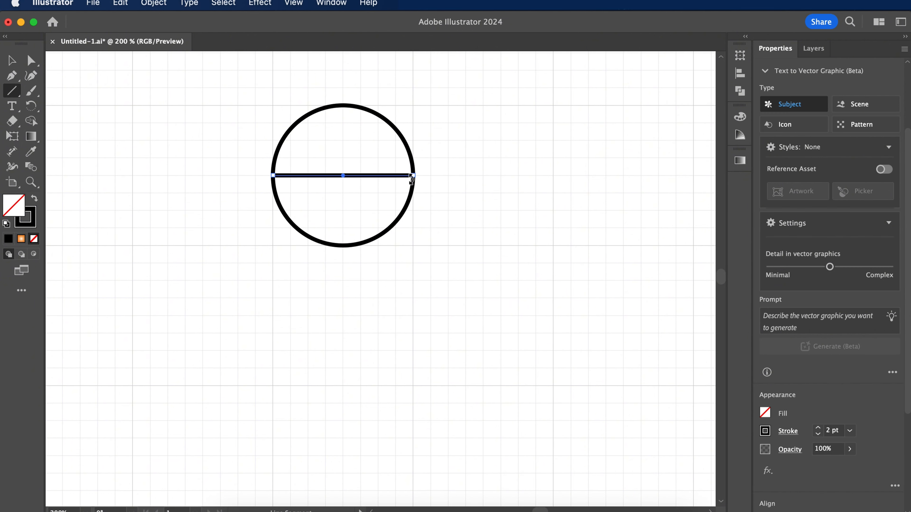
drag(343, 105, 343, 245)
key(super+minus)
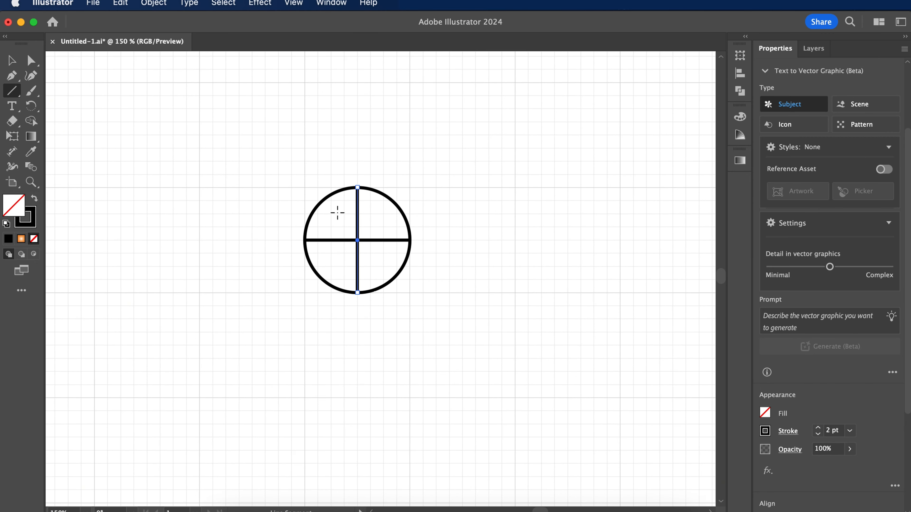
Draw four equal circles one major grid square wide, touching the central circle above, below and on both sides
drag(12, 91, 63, 107)
drag(304, 82, 410, 187)
drag(306, 296, 410, 398)
drag(411, 187, 516, 293)
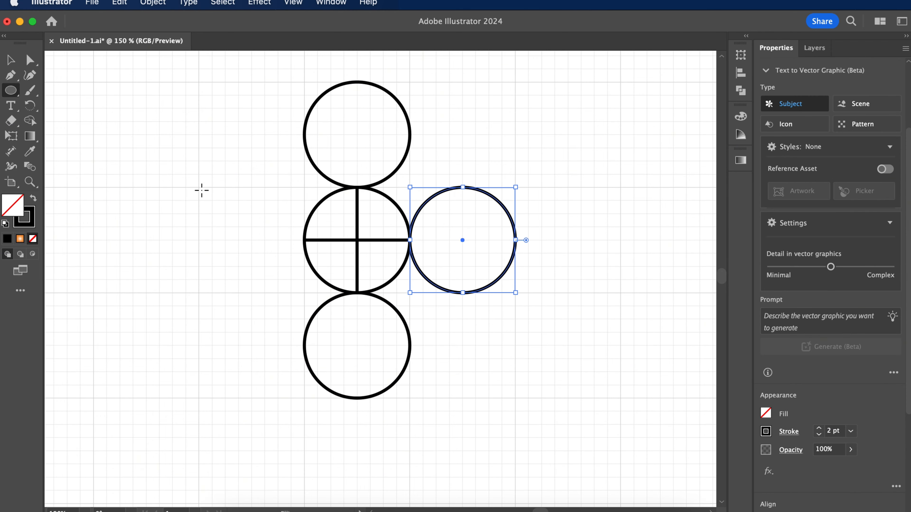
drag(199, 187, 304, 293)
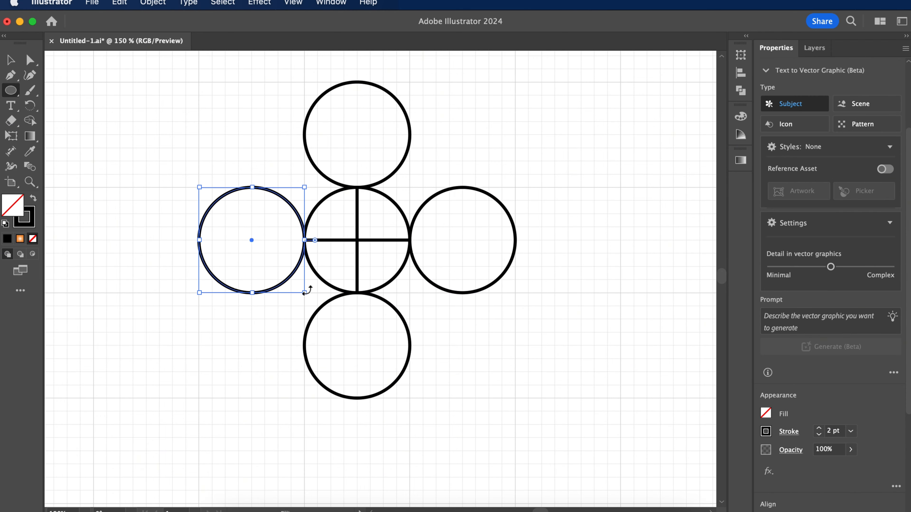
Enlarge the upper circle proportionally from its centre so it overlaps the central circle by one small grid square
key(v)
click(592, 299)
click(409, 138)
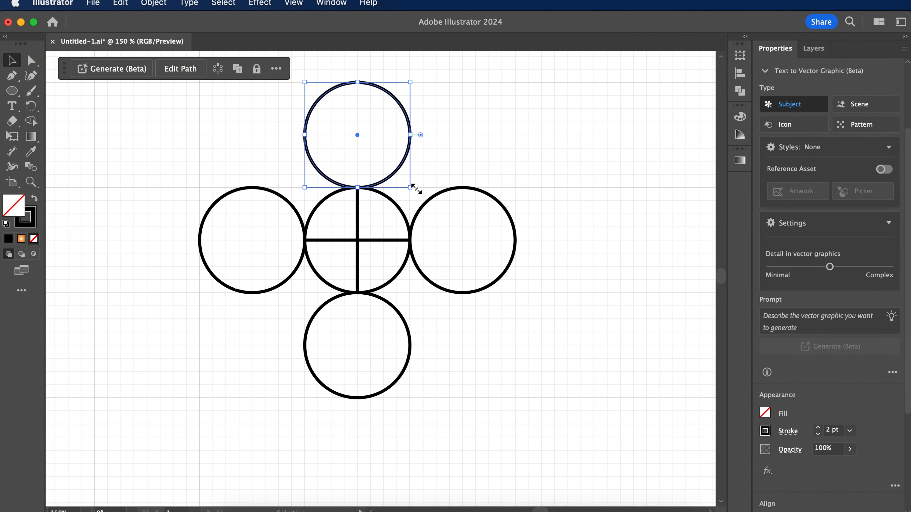
drag(411, 187, 422, 198)
key(super+z)
drag(411, 187, 422, 200)
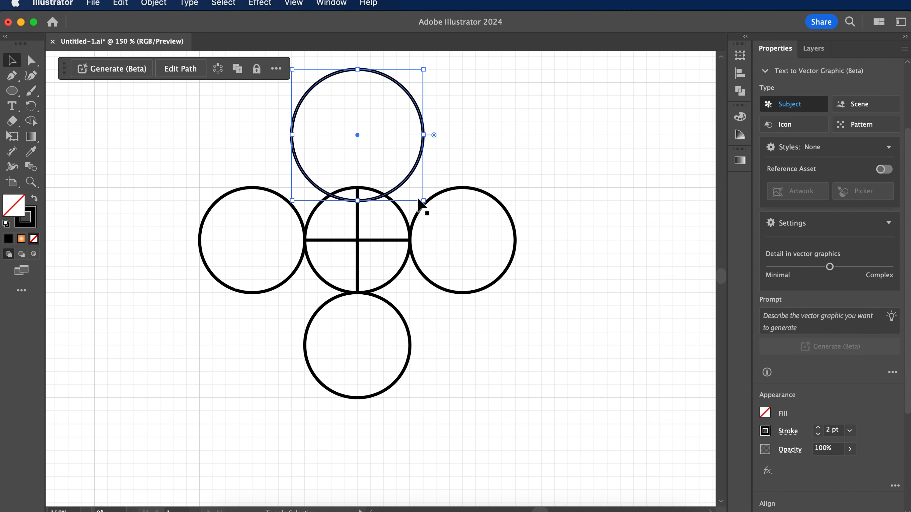
Enlarge the right, lower and left circles proportionally from their centres to match the upper circle
click(502, 274)
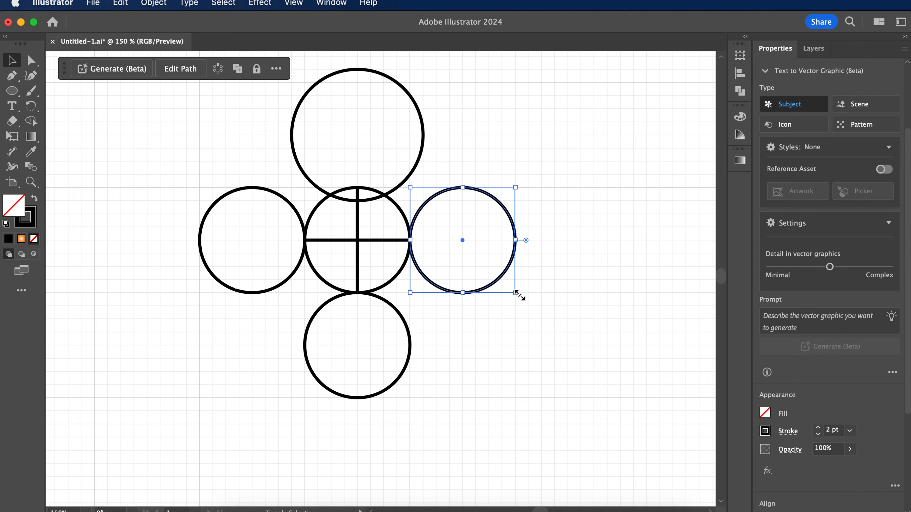
drag(515, 292, 528, 305)
click(331, 395)
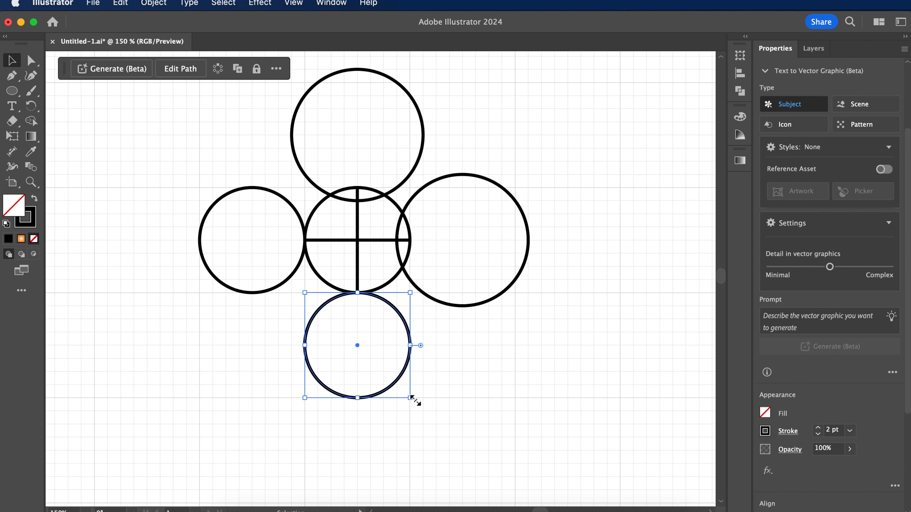
drag(412, 398, 423, 412)
click(235, 293)
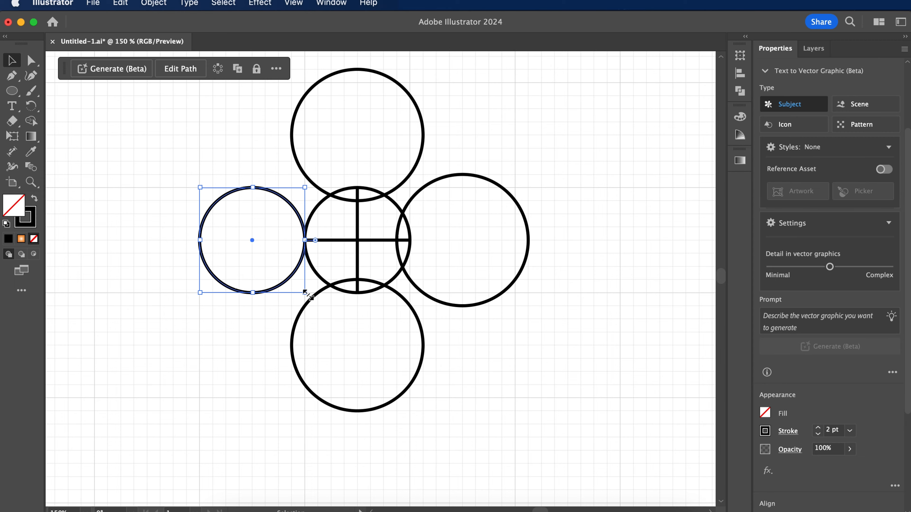
drag(304, 292, 314, 303)
Set the stroke of all five circles and both lines to 5 pt
drag(187, 93, 445, 349)
scroll(421, 356, up, 5)
scroll(421, 356, left, 3)
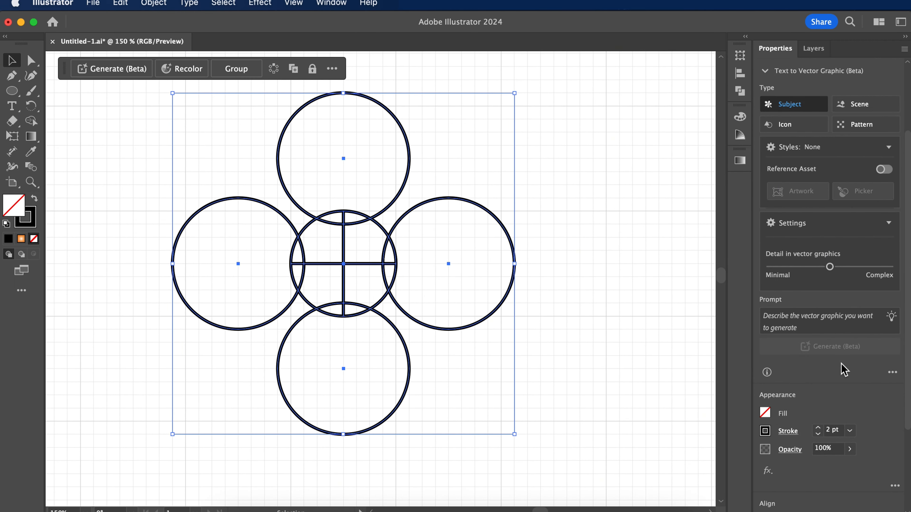
click(817, 428)
click(818, 428)
click(817, 428)
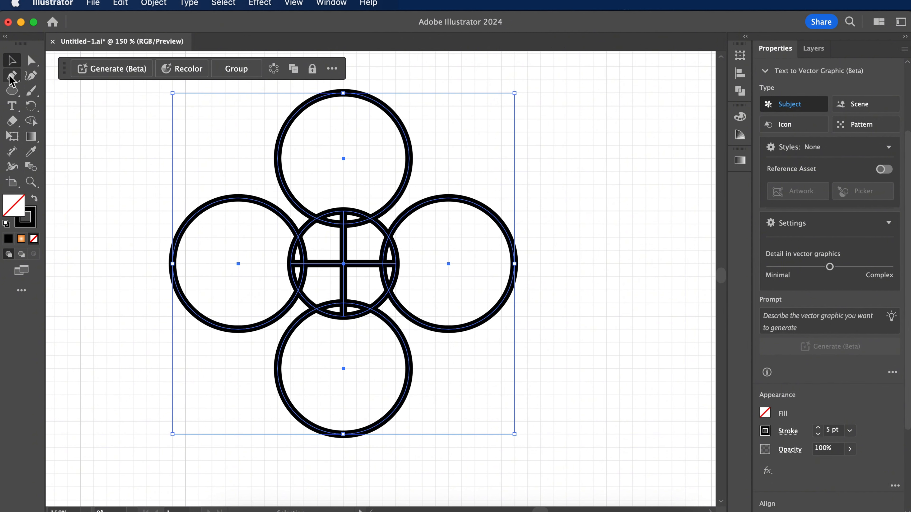
Nudge the upper circle down one small grid square, further into the central circle
click(164, 120)
click(370, 103)
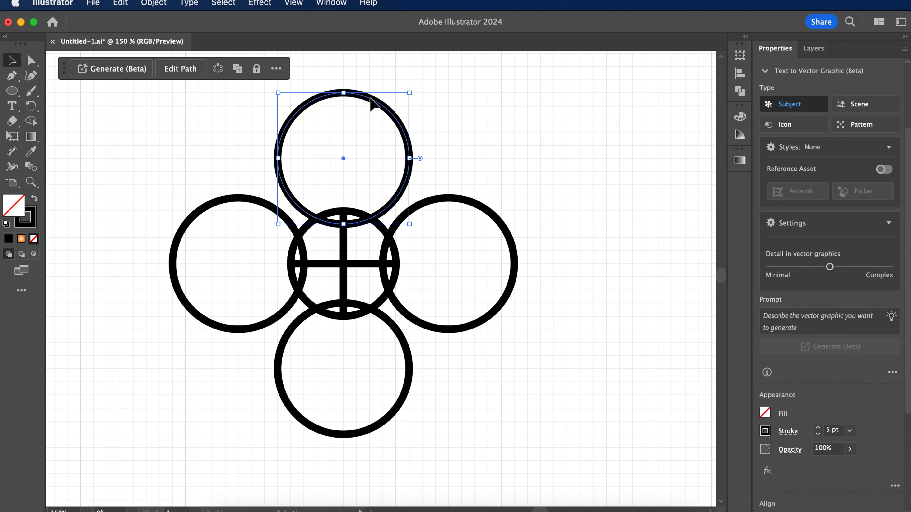
key(shift+Down)
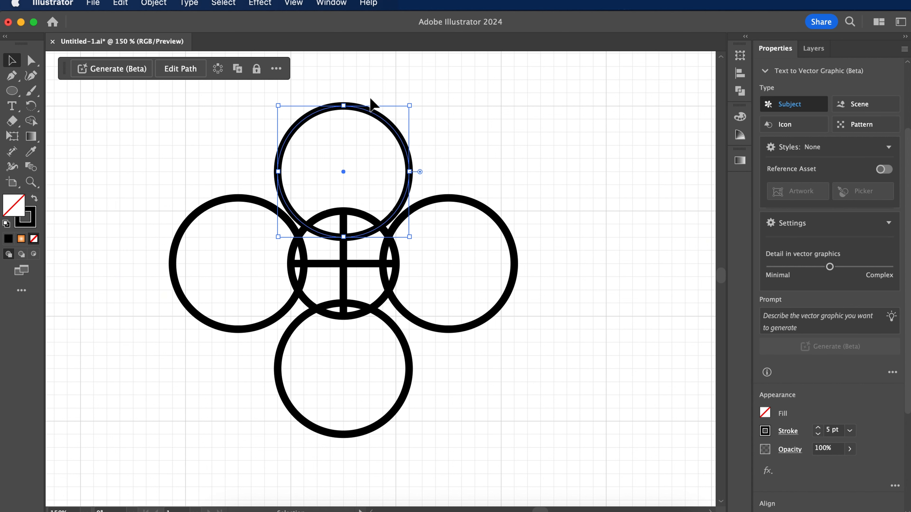
Nudge the lower circle up one small grid square and the left circle right five squares, further over the central circle
click(402, 343)
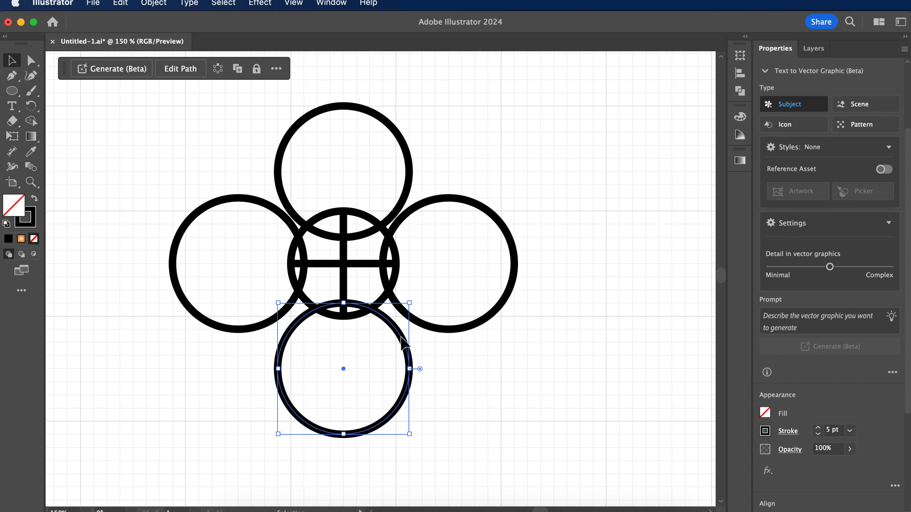
key(shift+Up)
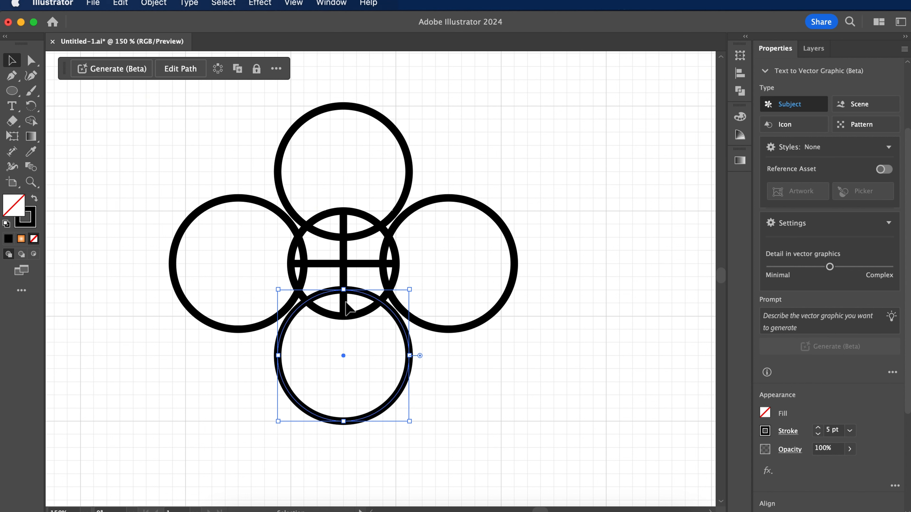
click(213, 205)
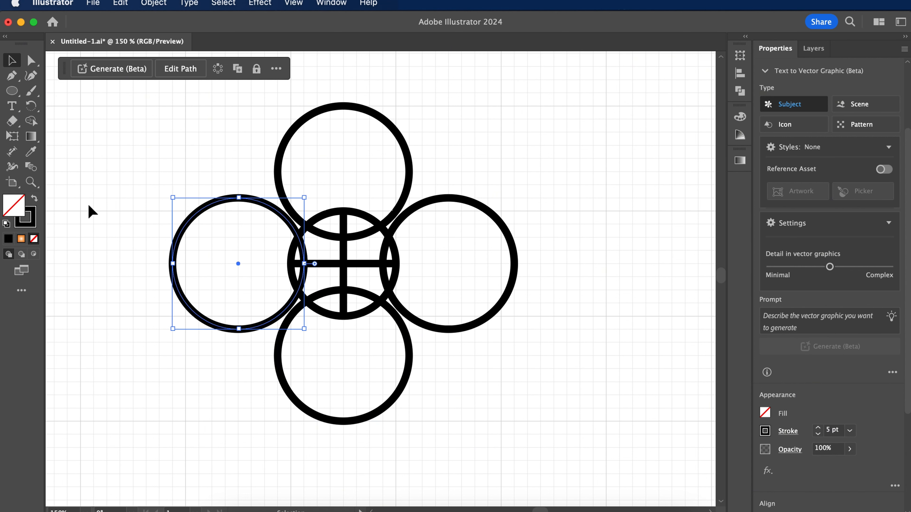
key(shift+Right)
key(shift+Right)
key(shift+Right)
key(shift+Right)
key(shift+Right)
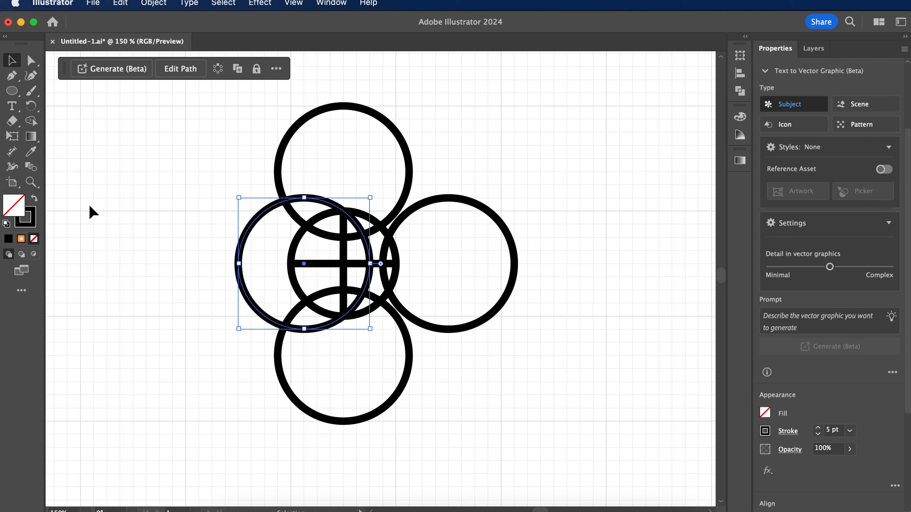
Nudge the right circle left five small grid squares so it mirrors the left circle across the central circle
click(469, 198)
key(shift+Left)
key(shift+Left)
key(shift+Left)
key(shift+Left)
key(shift+Left)
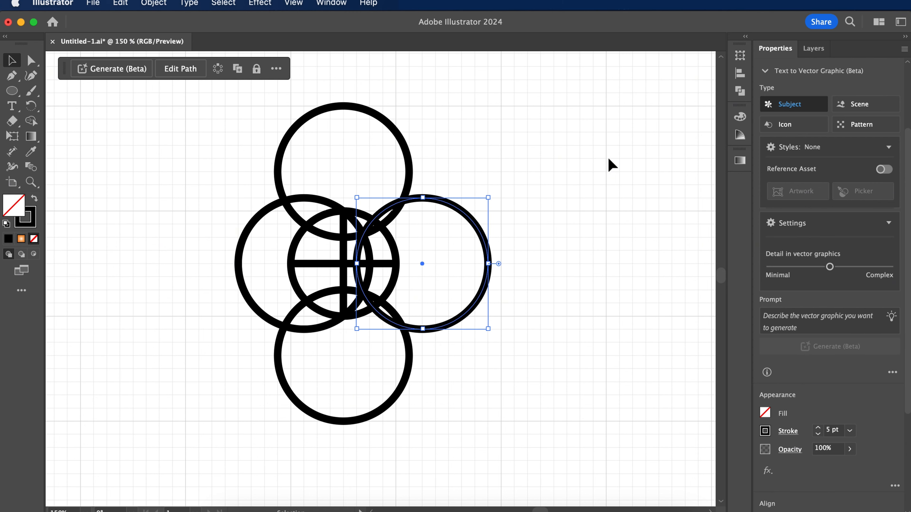
Remove all regions of the four outer circles lying outside the central circle with the Shape Builder tool
click(197, 110)
drag(196, 109, 491, 428)
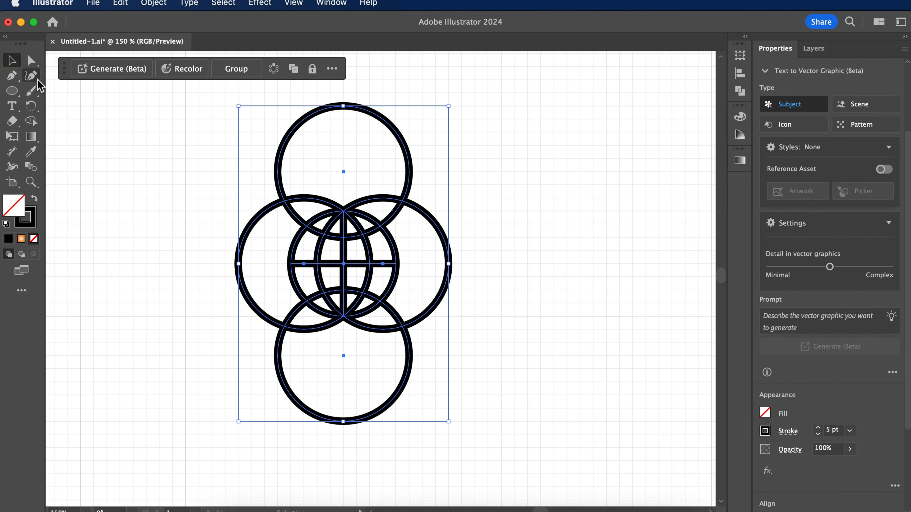
click(32, 123)
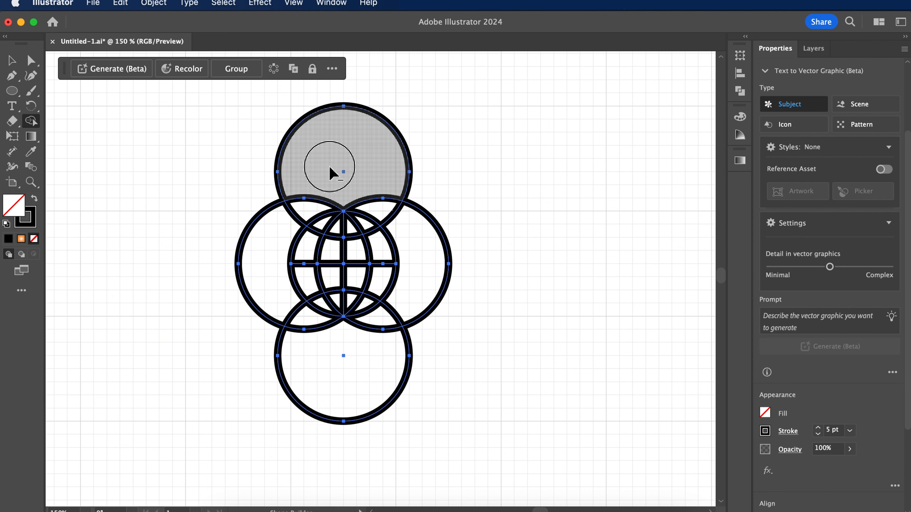
mouse_move(330, 168)
mouse_down()
mouse_move(386, 193)
mouse_move(413, 259)
mouse_move(405, 303)
mouse_move(350, 341)
mouse_move(319, 340)
mouse_move(289, 318)
mouse_move(264, 261)
mouse_move(288, 210)
mouse_move(299, 207)
mouse_up()
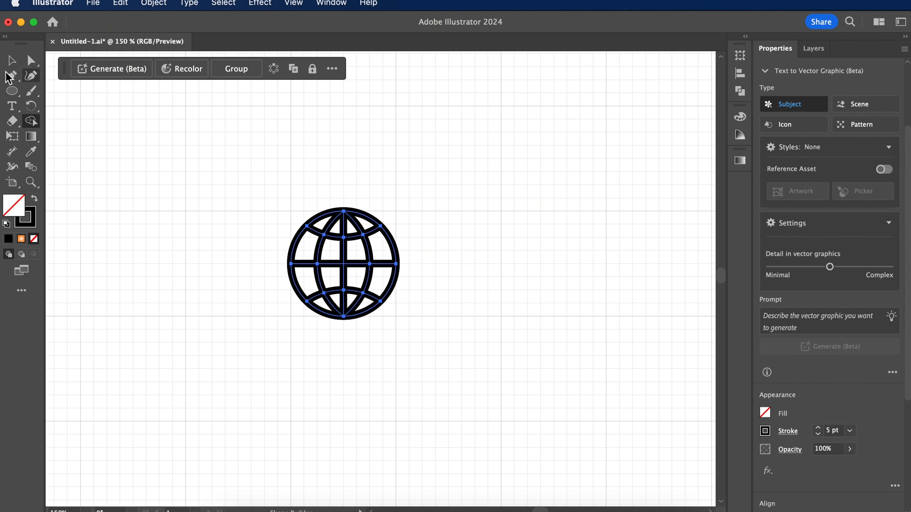
Outline the strokes of all the globe's paths and unite the resulting shapes into one
click(12, 64)
drag(271, 192, 435, 332)
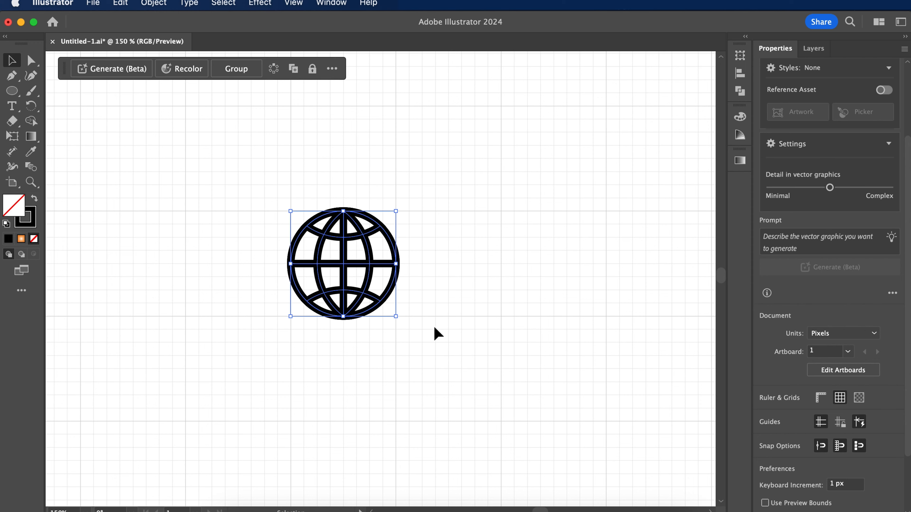
click(153, 3)
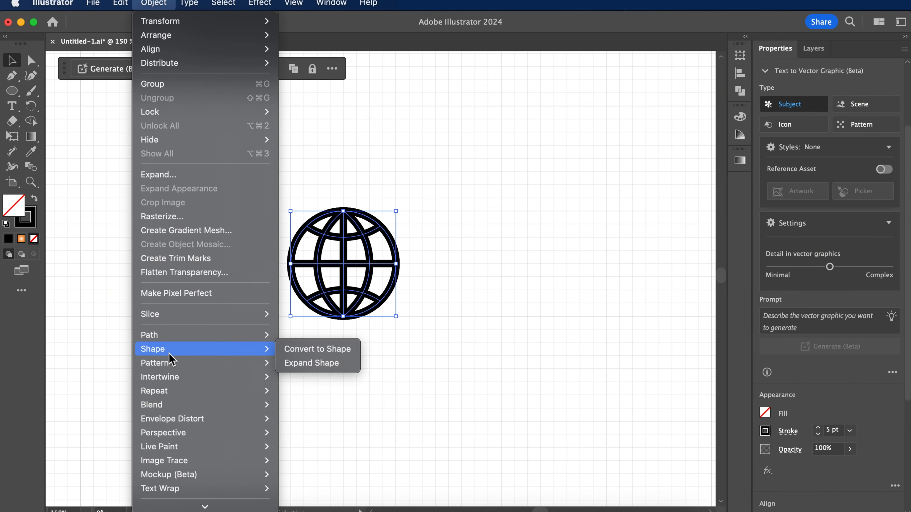
mouse_move(244, 336)
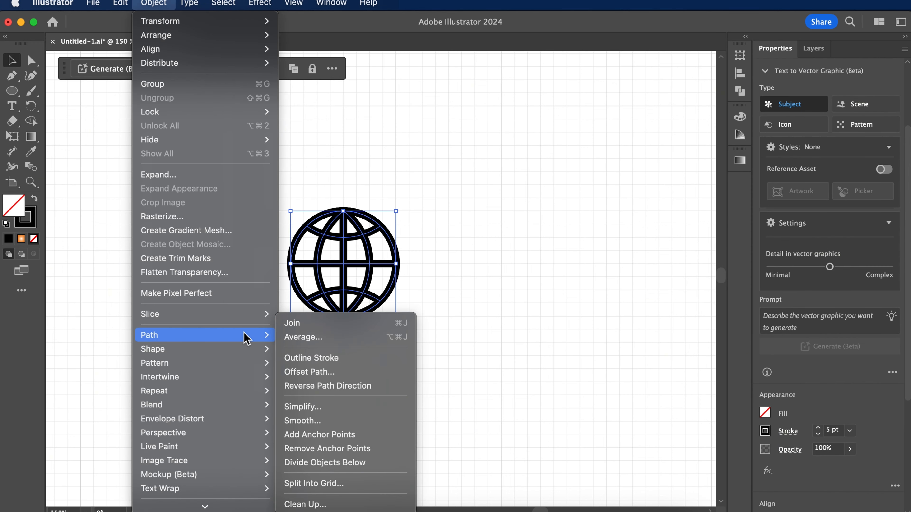
click(310, 359)
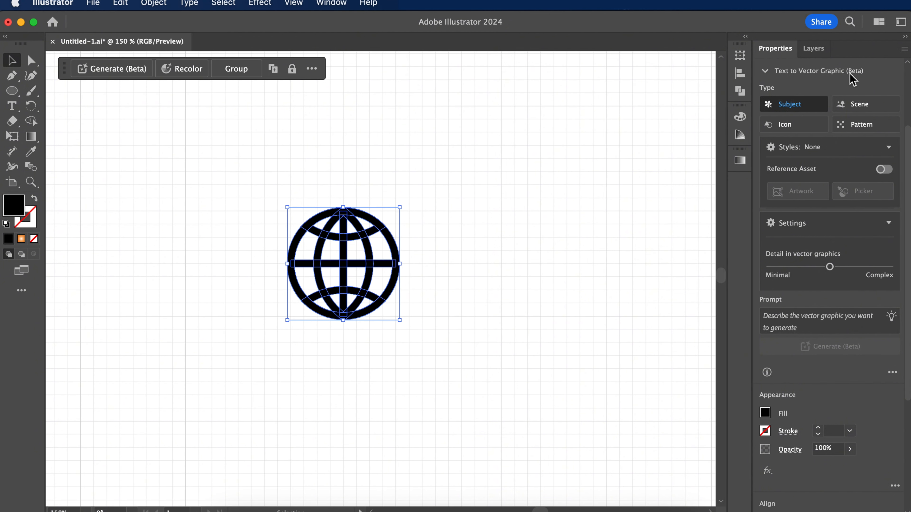
click(739, 92)
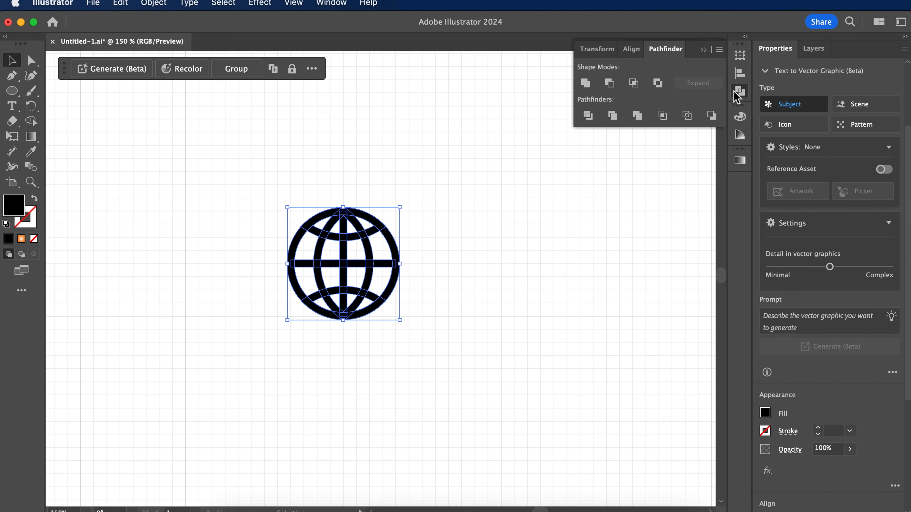
click(585, 82)
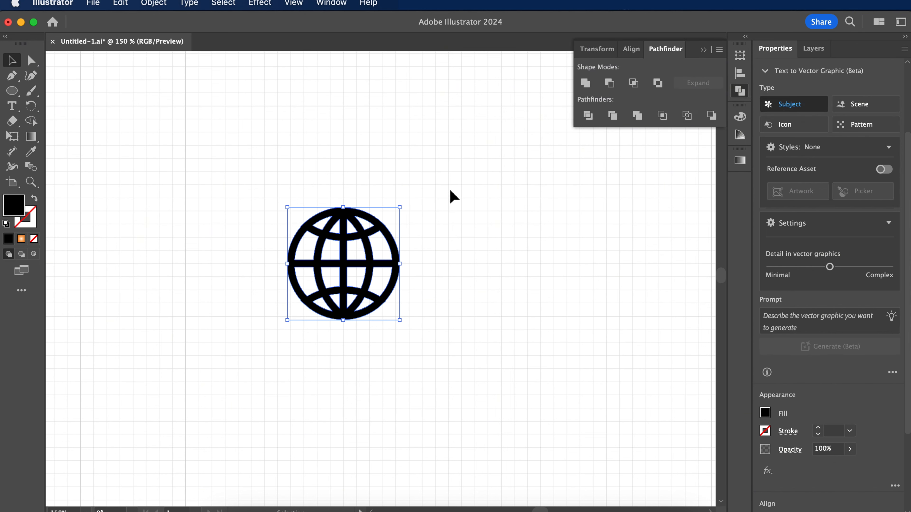
Enlarge the globe icon proportionally to nearly twice its size
click(346, 184)
scroll(362, 262, down, 2)
click(360, 273)
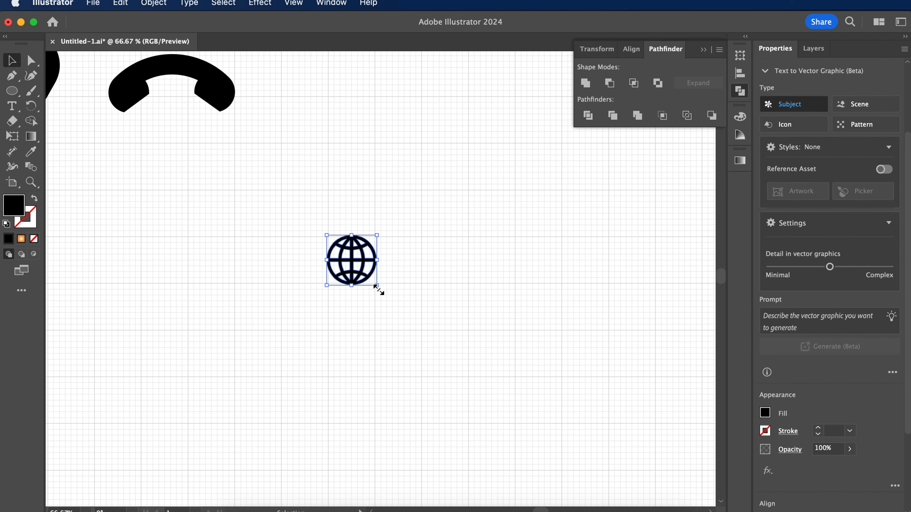
drag(376, 287, 427, 362)
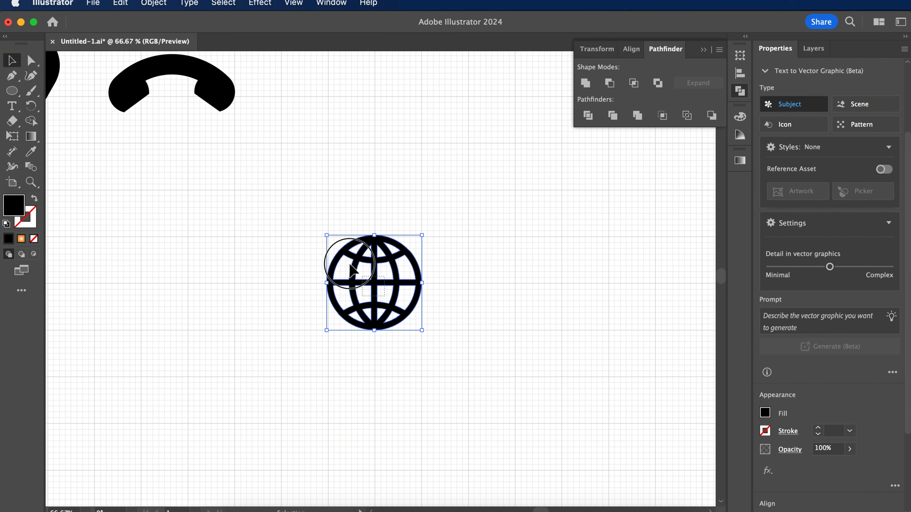
Move the globe icon into the row of finished icons, just to the right of the phone handset
scroll(362, 264, up, 5)
scroll(362, 264, left, 2)
scroll(456, 413, down, 1)
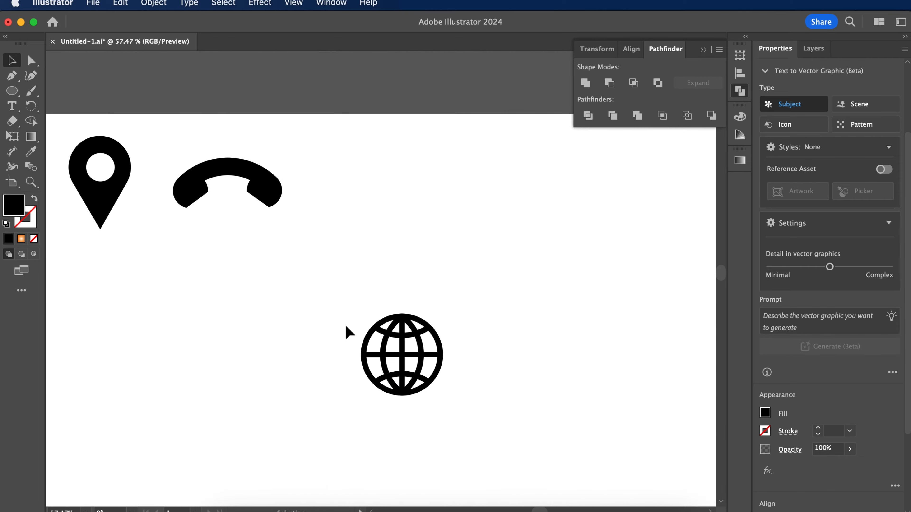
drag(412, 367, 363, 190)
scroll(407, 241, down, 2)
drag(396, 225, 371, 211)
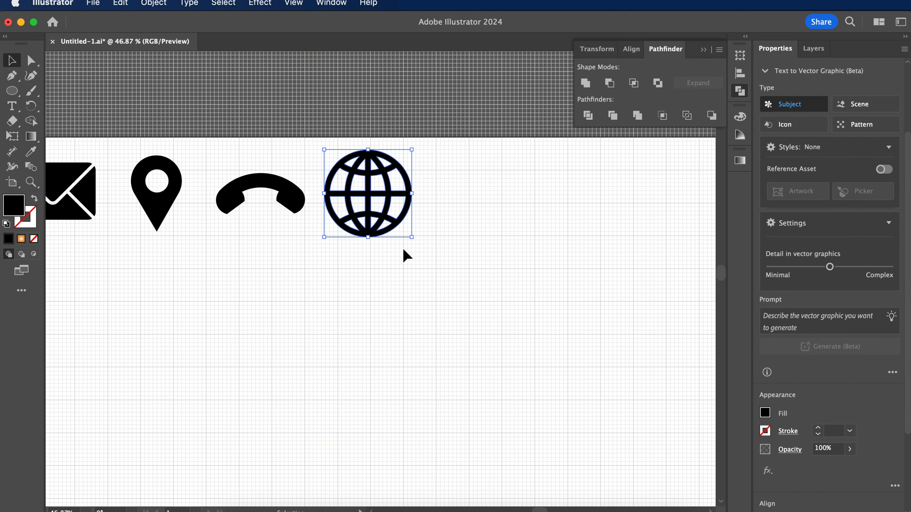
Hide the grid and deselect the globe icon
scroll(413, 273, down, 3)
scroll(409, 287, down, 2)
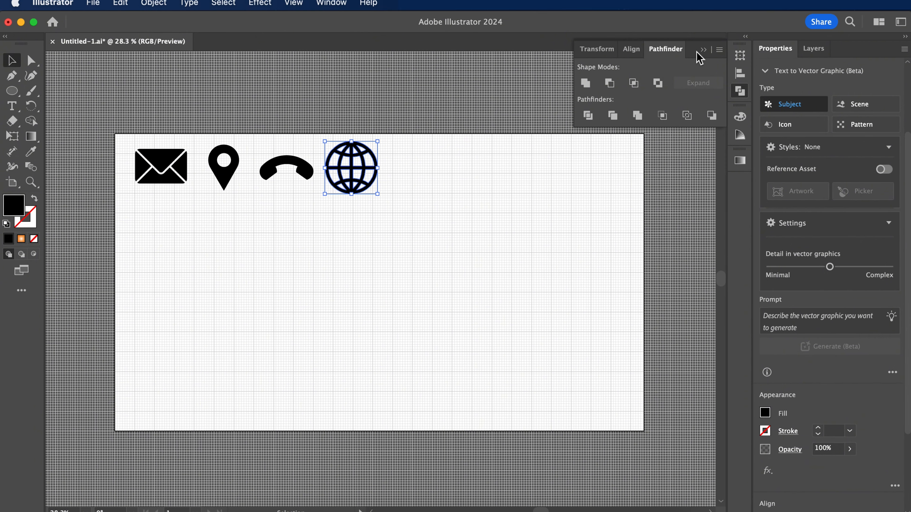
click(702, 49)
click(297, 5)
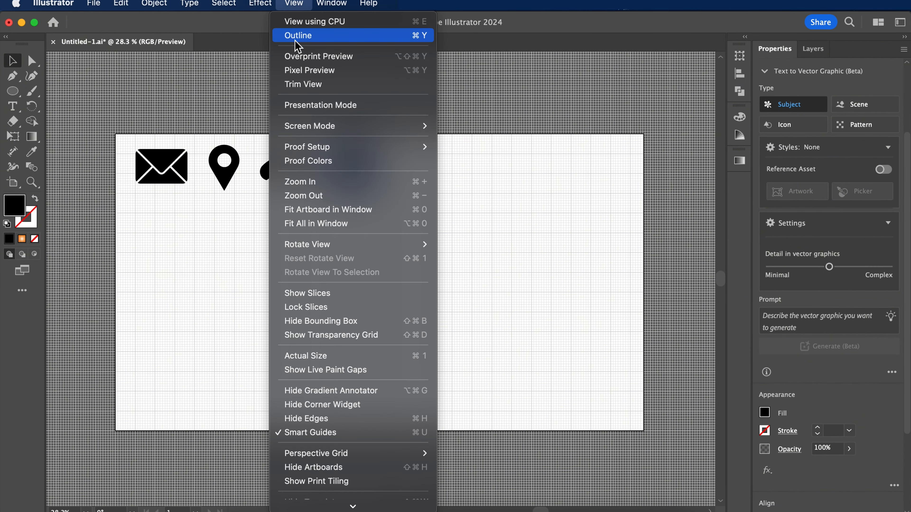
scroll(323, 416, down, 5)
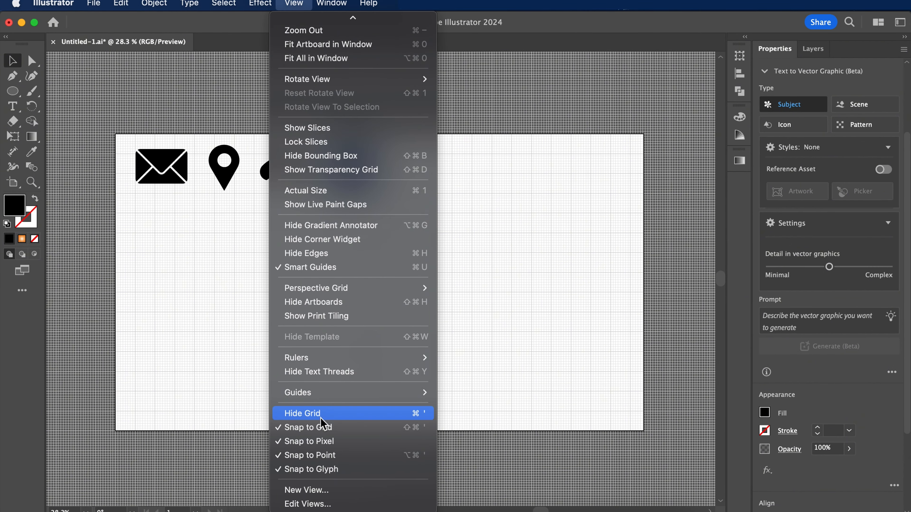
click(321, 415)
click(372, 336)
Draw a circle larger than the icons, place it below the envelope and fill it with the white-to-orange radial gradient
scroll(326, 326, up, 1)
click(14, 91)
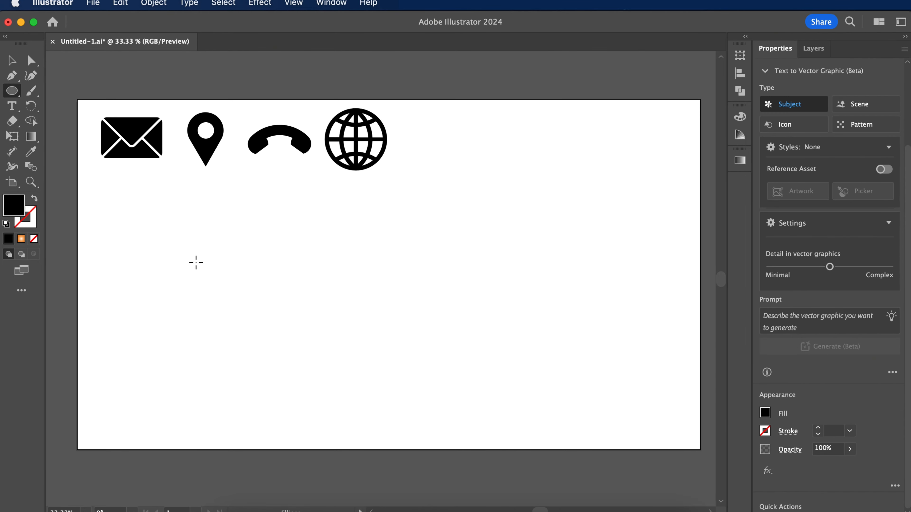
drag(195, 258, 286, 367)
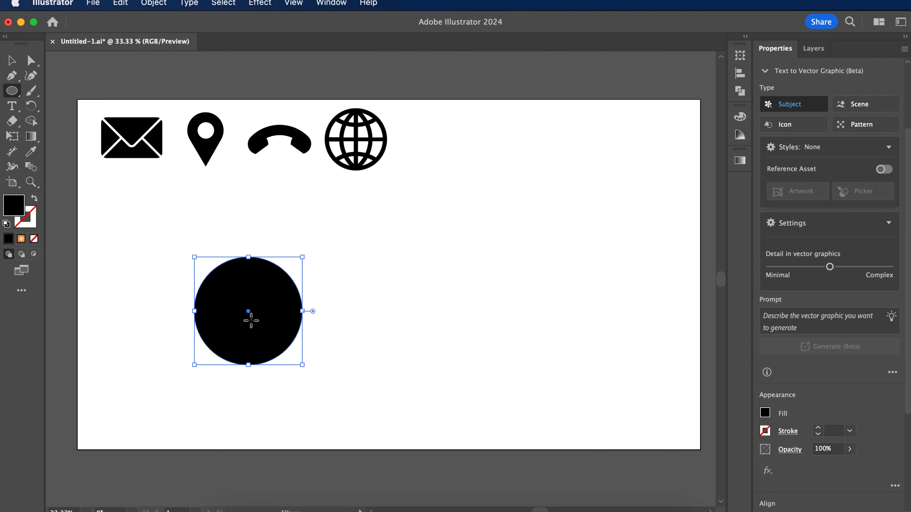
key(v)
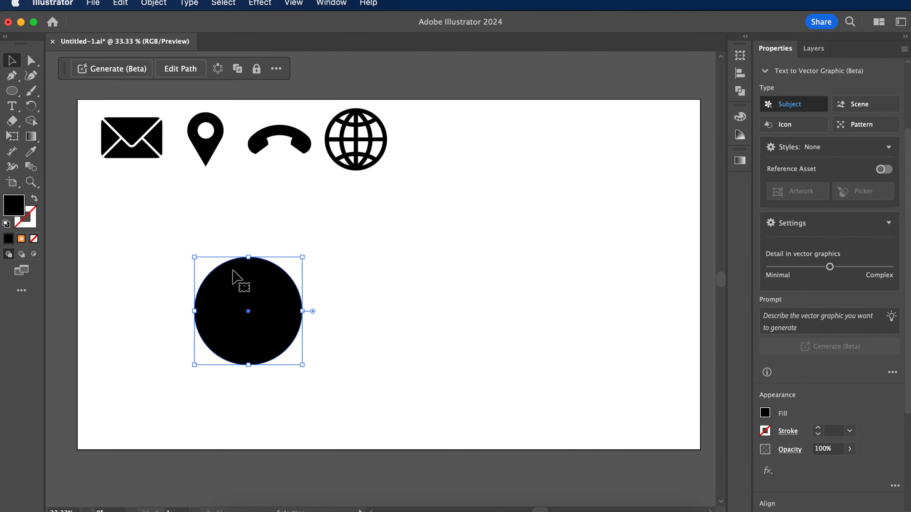
drag(264, 298, 170, 252)
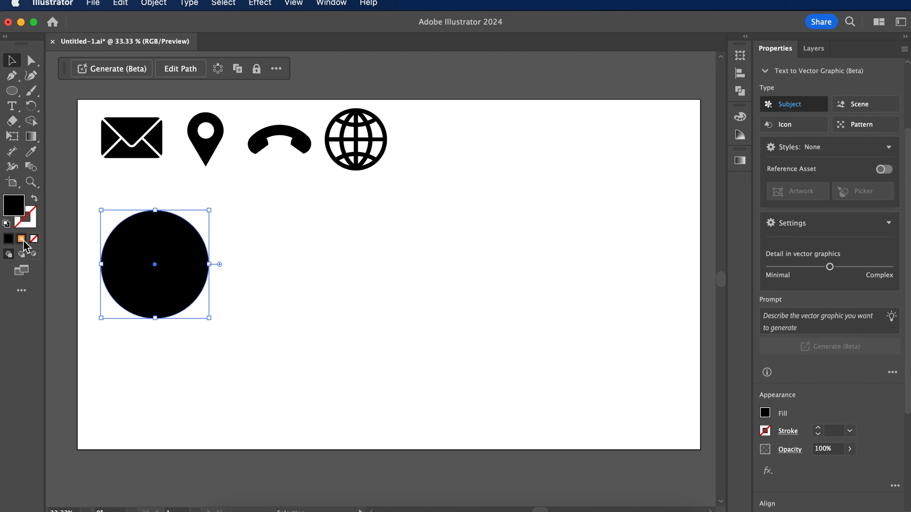
click(22, 239)
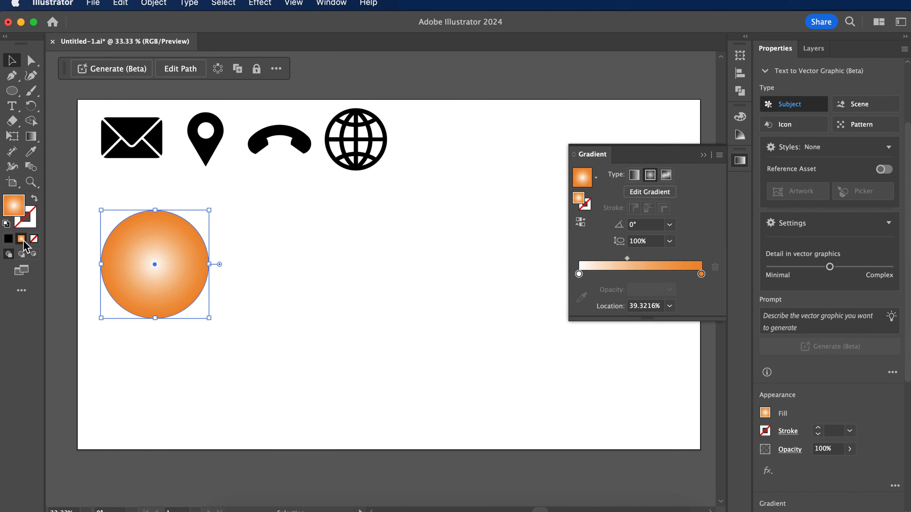
click(704, 156)
Bring the four black icons to the front of the stacking order
drag(400, 172, 141, 129)
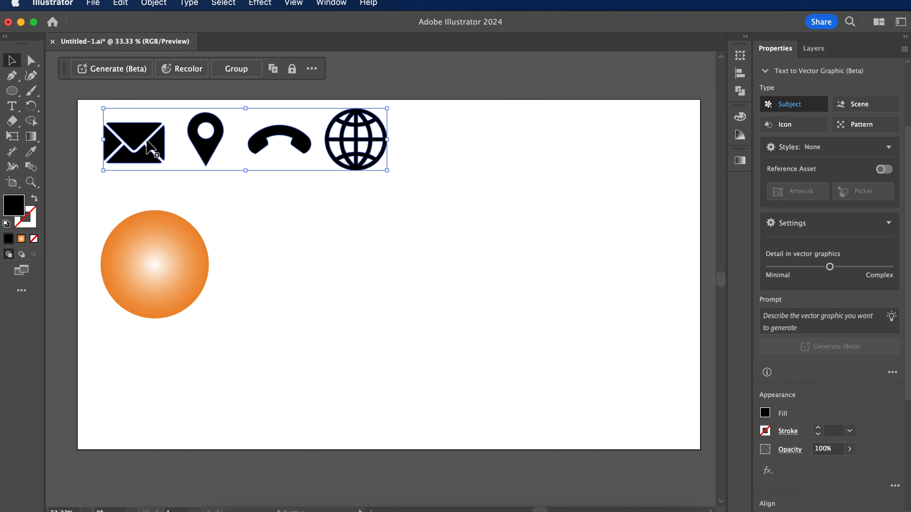
right_click(147, 144)
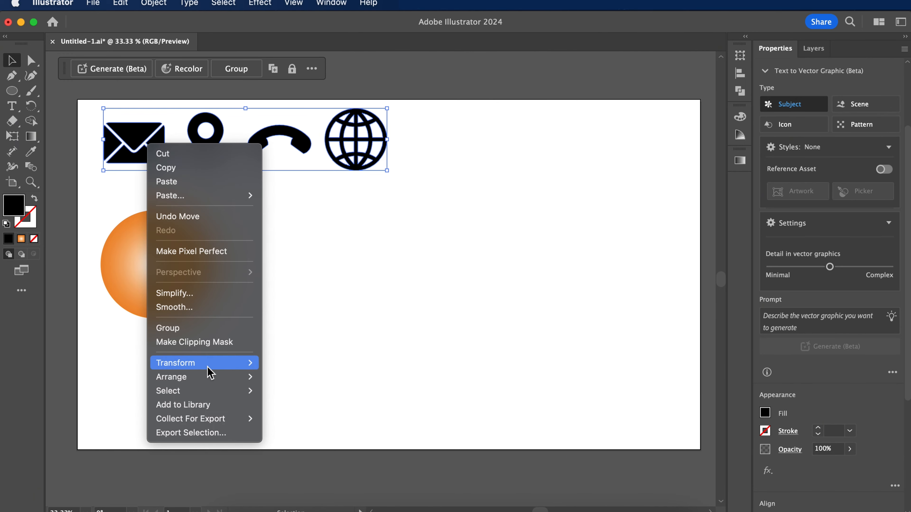
mouse_move(208, 365)
mouse_move(250, 378)
click(333, 380)
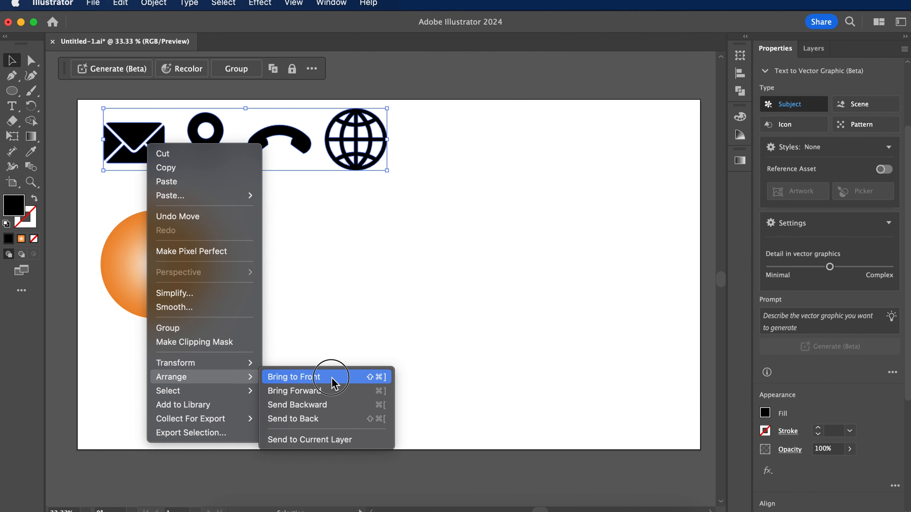
Duplicate the gradient circle into a row of four and place copies of the envelope and map pin on the first two
click(165, 258)
drag(173, 263, 536, 273)
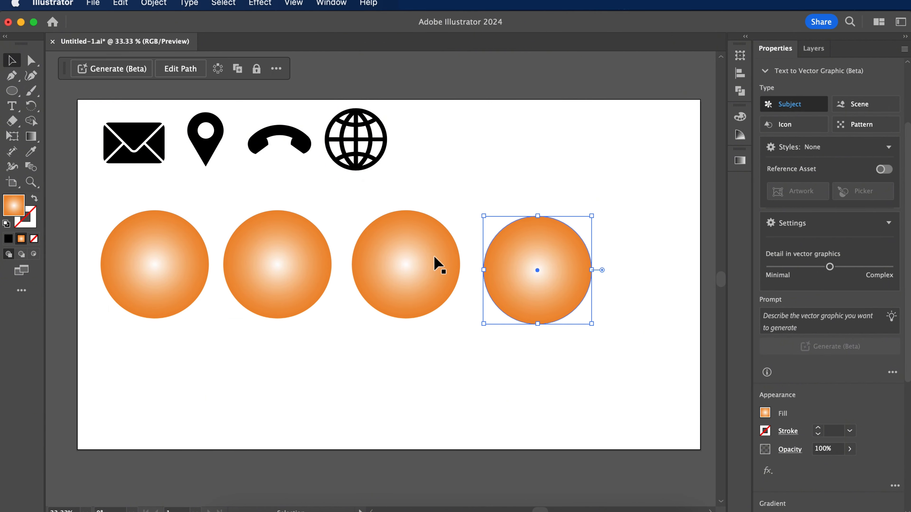
drag(133, 149, 154, 266)
drag(205, 149, 272, 266)
Place a copy of the phone handset, rotated upright, on the third circle and a copy of the globe on the fourth
drag(267, 143, 394, 263)
drag(444, 278, 402, 213)
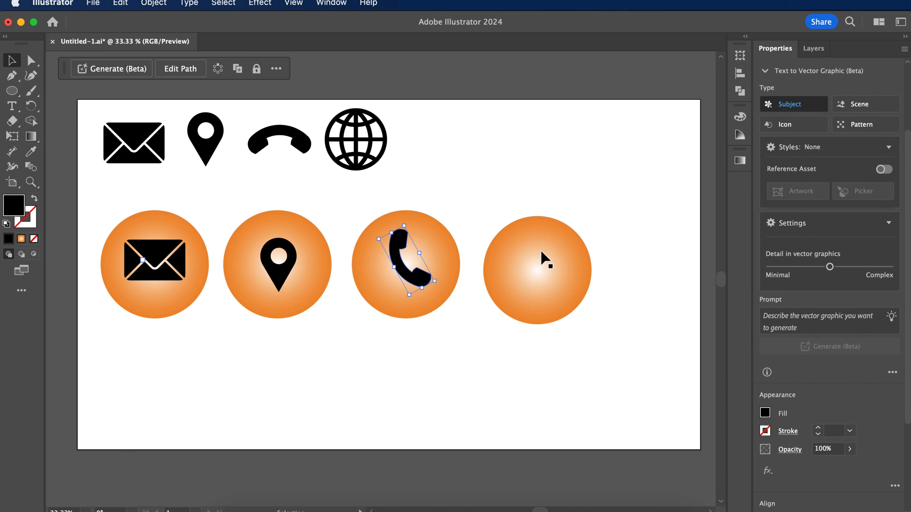
drag(371, 143, 563, 278)
click(400, 188)
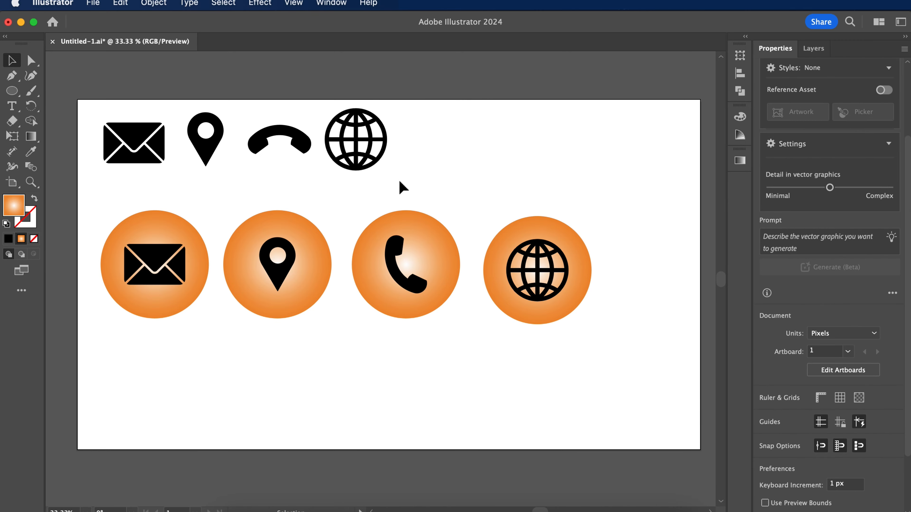
Move the row of circled icons above the plain black icons and distribute it evenly by horizontal centres
click(147, 132)
drag(147, 132, 263, 362)
drag(182, 227, 169, 228)
drag(168, 228, 215, 143)
click(740, 73)
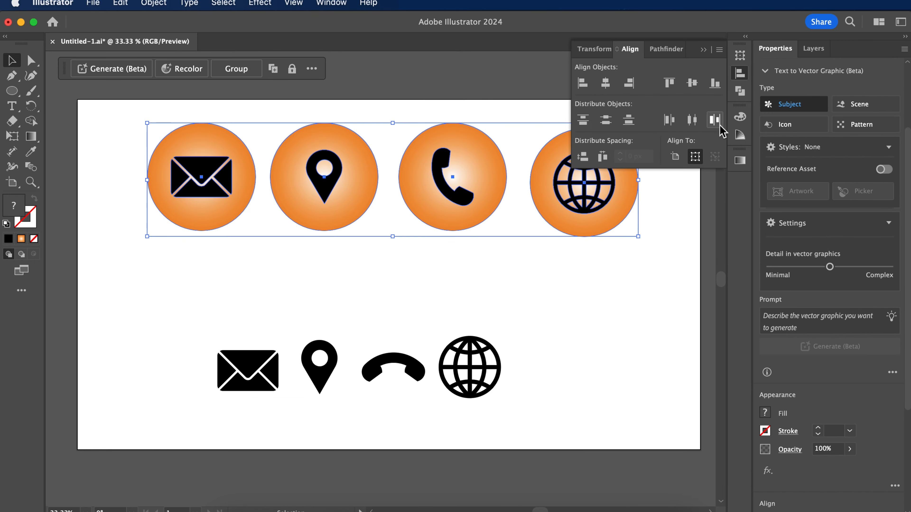
click(691, 119)
Move the plain black icons up close beneath the circled row and rotate their phone handset upright
drag(488, 413, 238, 353)
drag(240, 359, 262, 273)
click(406, 300)
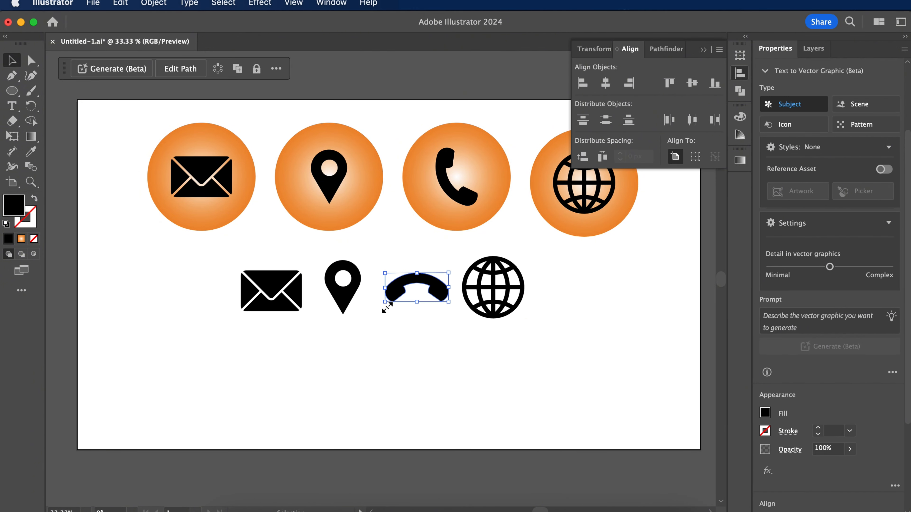
drag(387, 307, 373, 268)
Align the four plain black icons by vertical centres and distribute them evenly by horizontal centres
drag(525, 337, 251, 276)
click(691, 83)
click(693, 121)
Move both rows of icons down together towards the middle of the artboard
drag(671, 198, 186, 151)
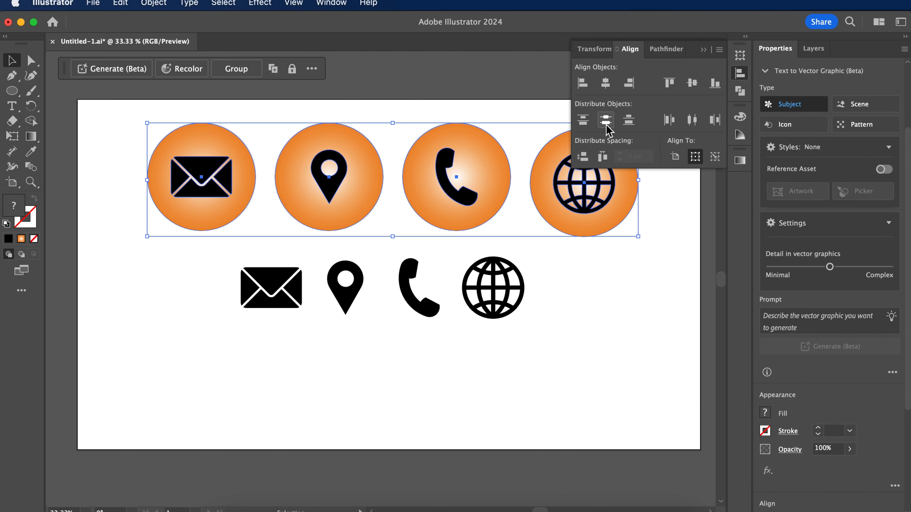
click(477, 376)
click(705, 50)
drag(619, 341, 175, 194)
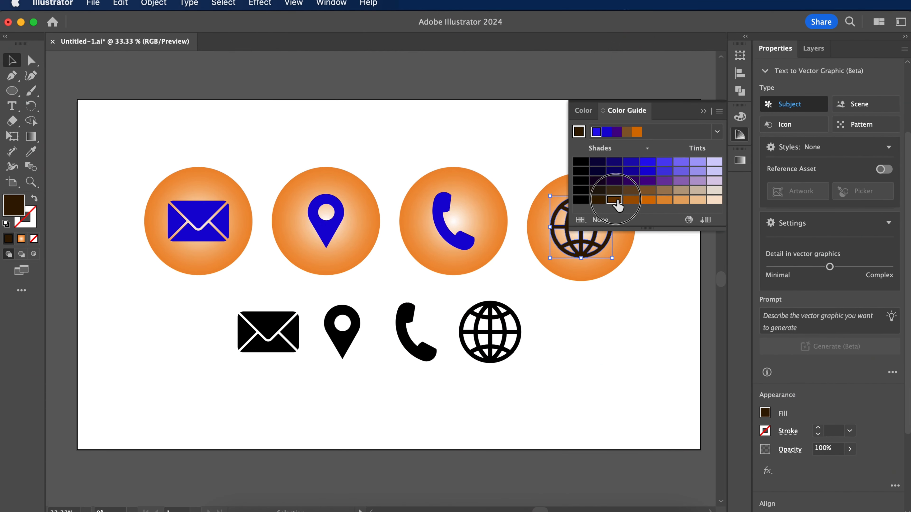
Recolour the globe, handset, map pin and envelope on the gradient circles with the dark brown shade from the Color Guide
click(614, 200)
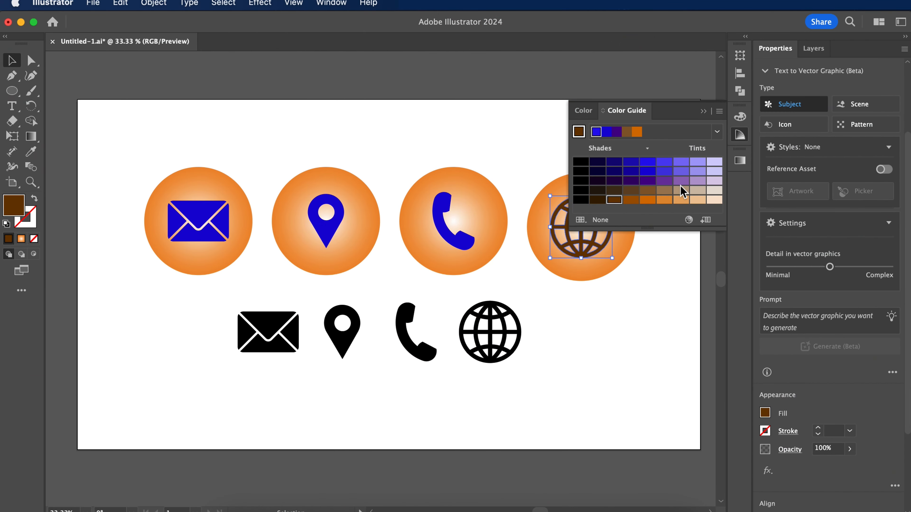
click(472, 236)
click(615, 201)
click(328, 226)
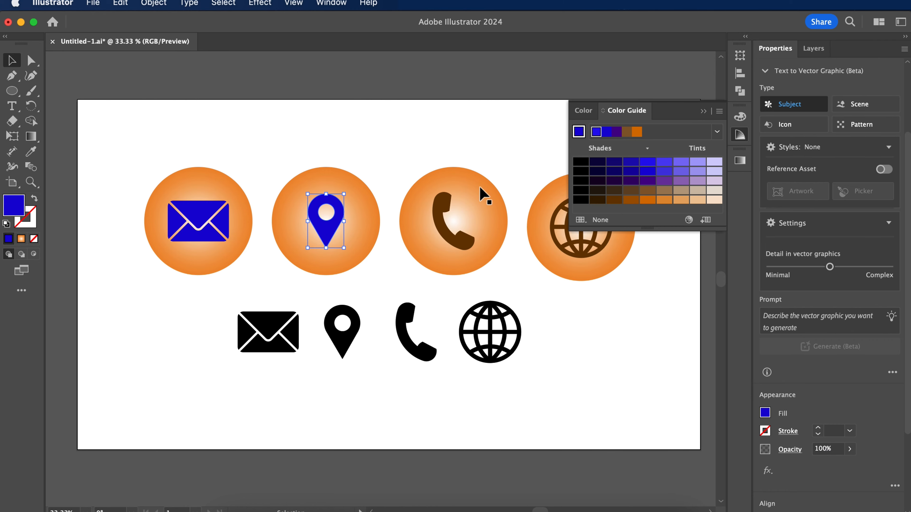
click(211, 223)
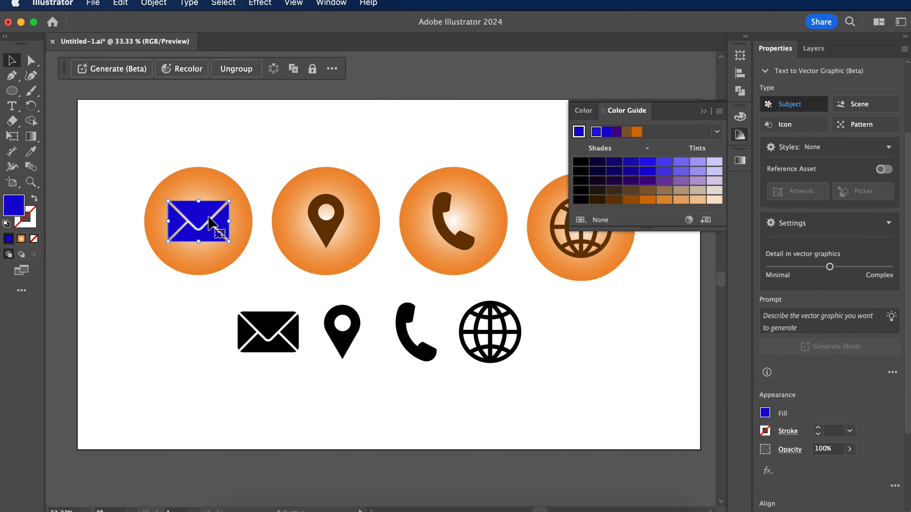
click(615, 201)
click(625, 343)
click(705, 112)
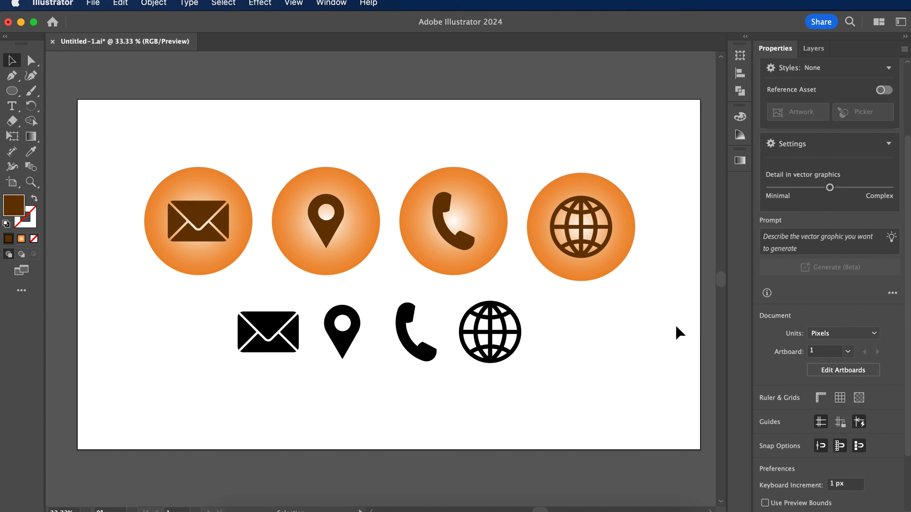